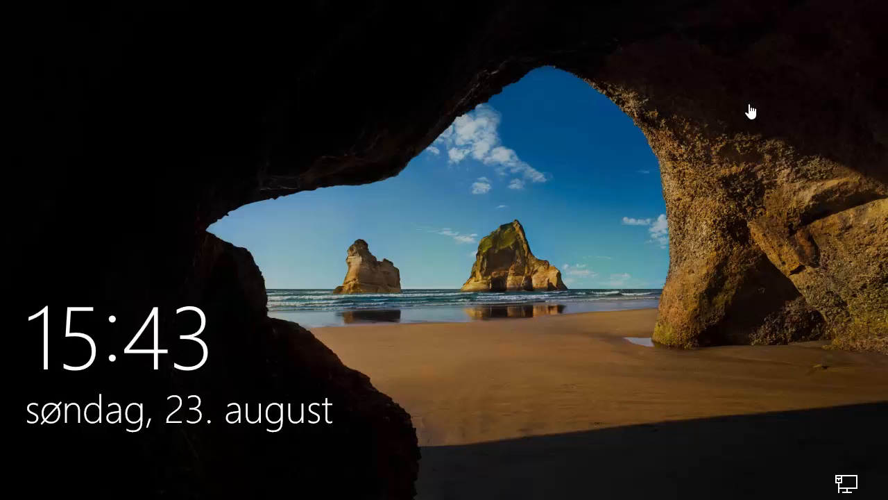
Dismiss the lock screen and sign in to Windows with the account password.
click(750, 111)
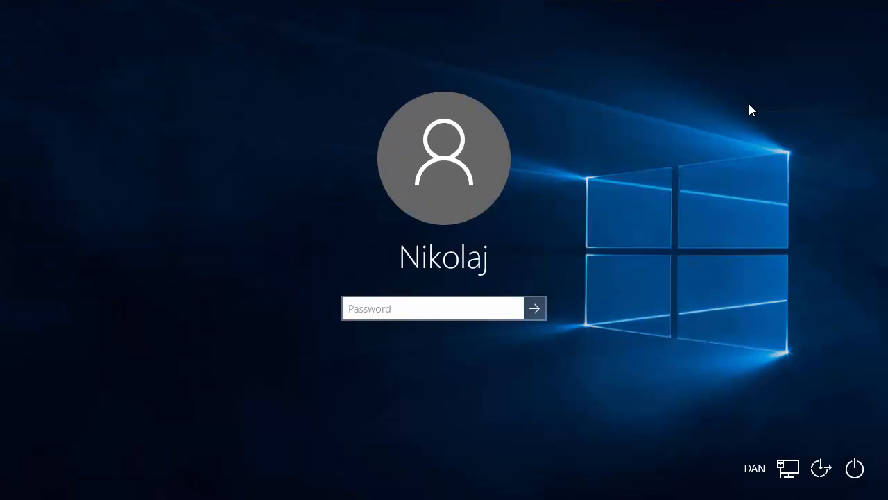
text(••••••••)
key(Return)
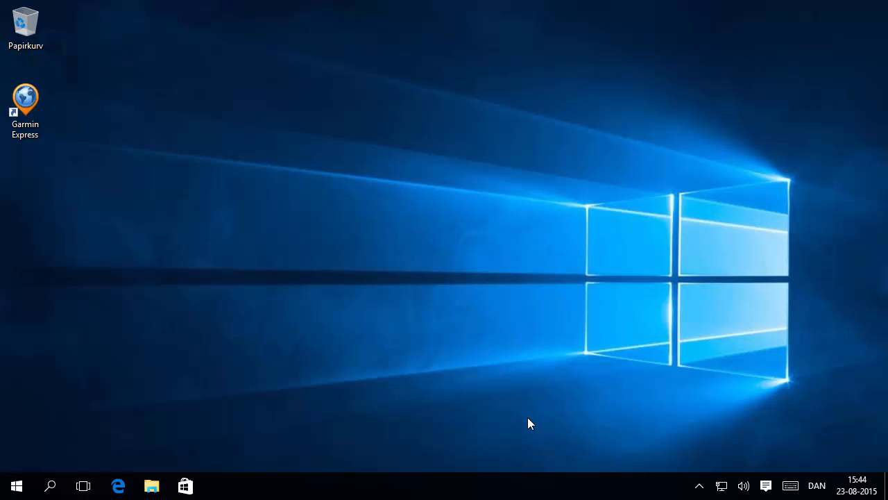
View the Start menu's tiles, and browse the news feed on Microsoft Edge's start page before closing the browser.
click(16, 486)
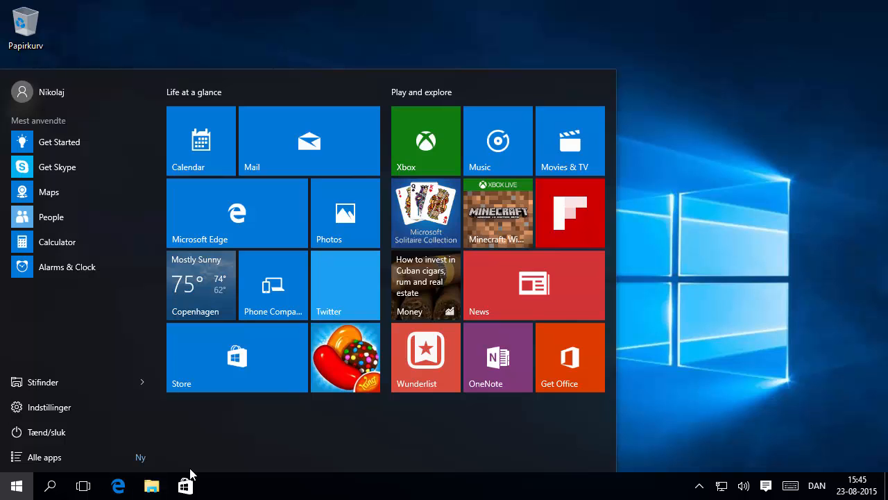
click(763, 290)
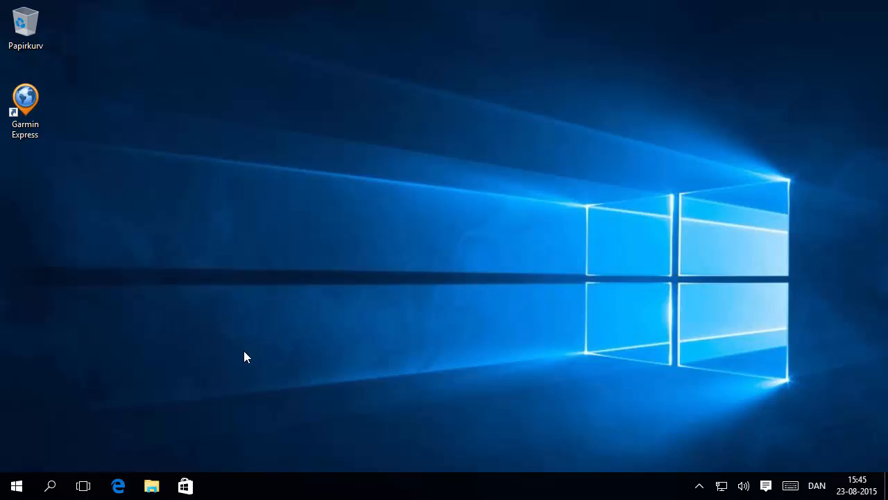
click(119, 492)
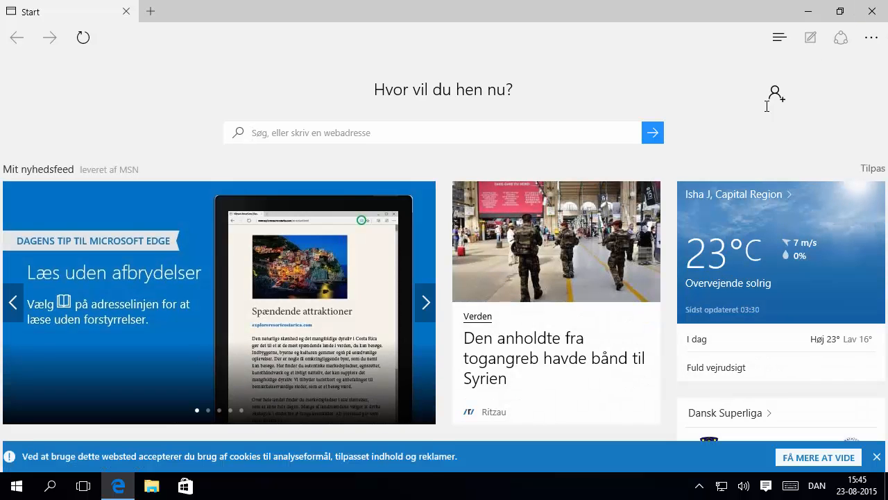
scroll(797, 332, down, 4)
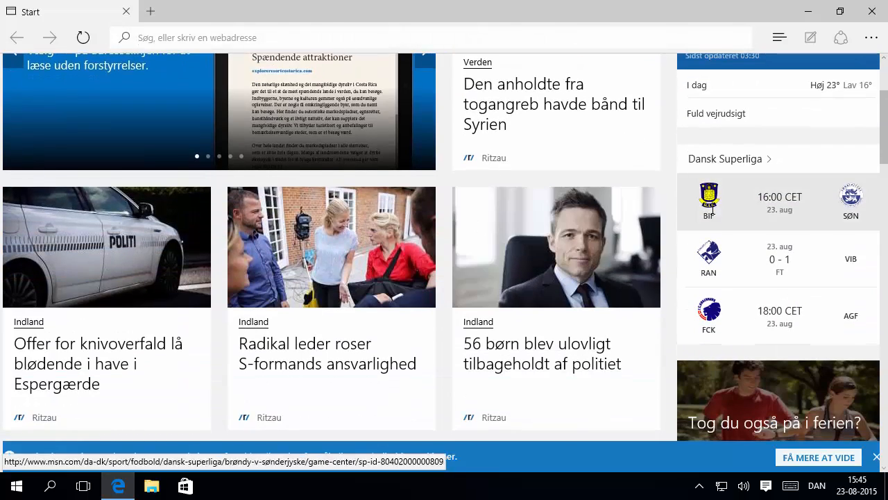
scroll(528, 355, down, 6)
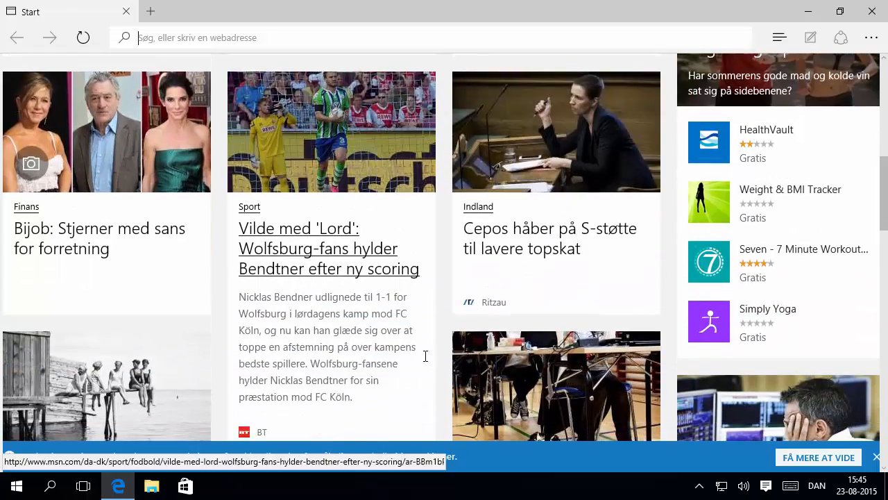
scroll(424, 357, down, 1)
scroll(791, 193, up, 5)
scroll(793, 198, up, 3)
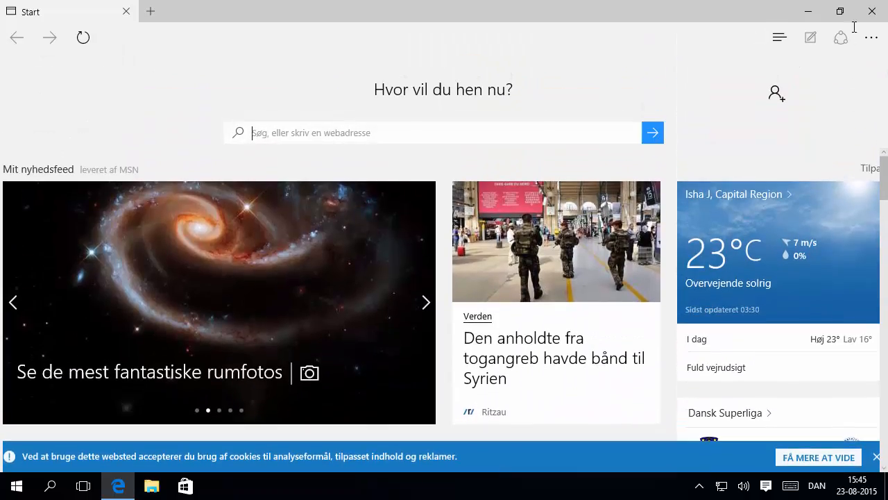
click(872, 11)
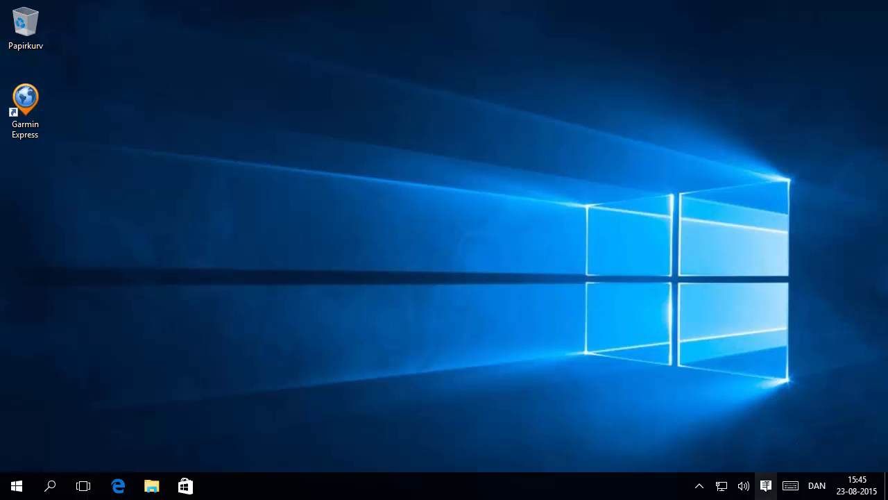
Review the Action Center's notifications and quick actions, and view the hidden notification area icons.
click(765, 485)
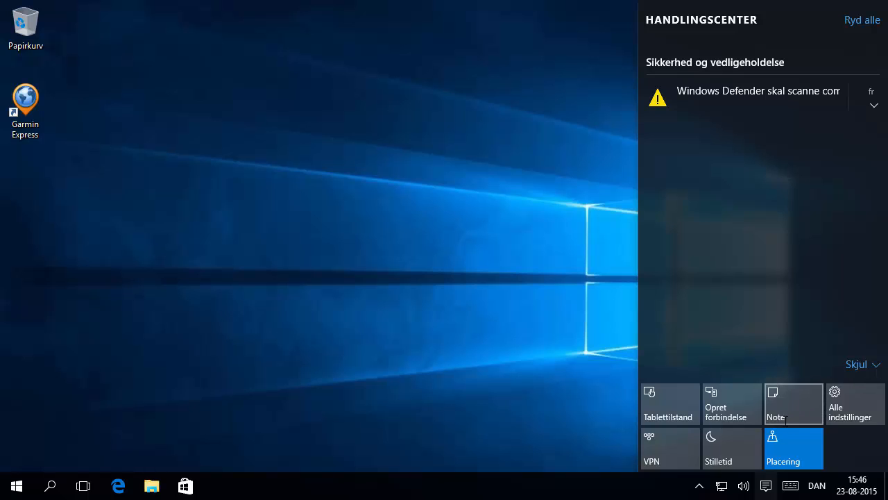
click(314, 361)
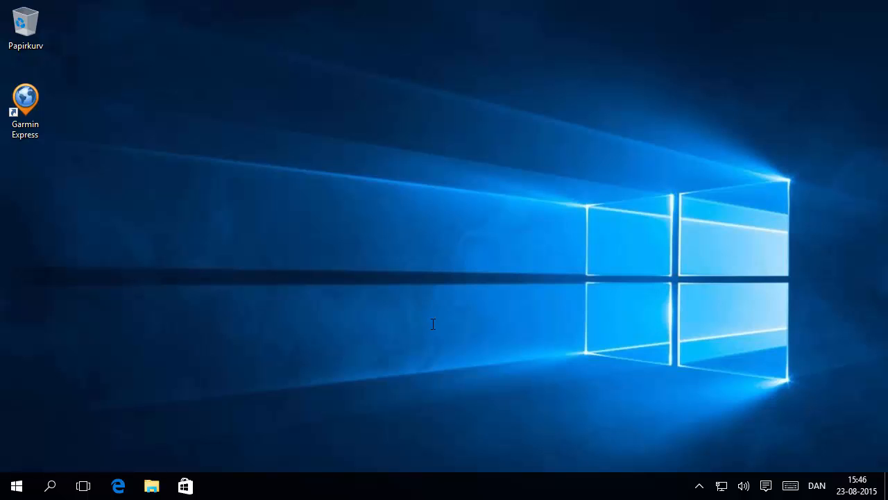
click(699, 486)
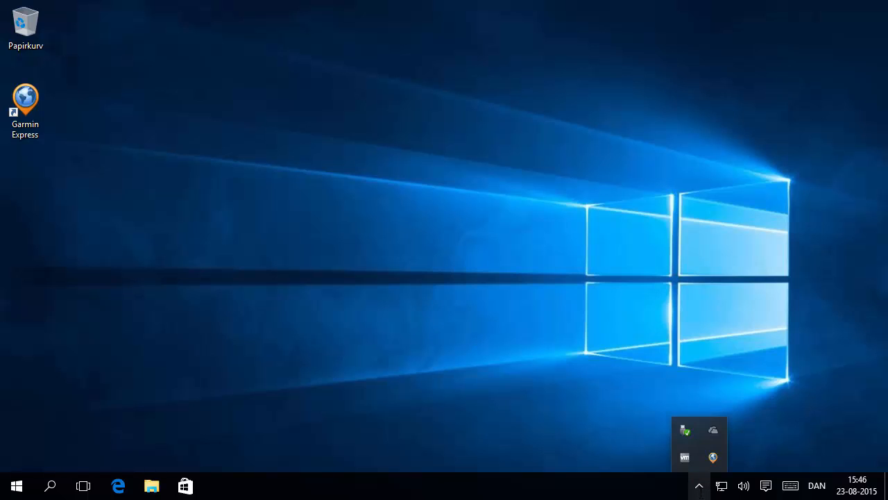
click(699, 489)
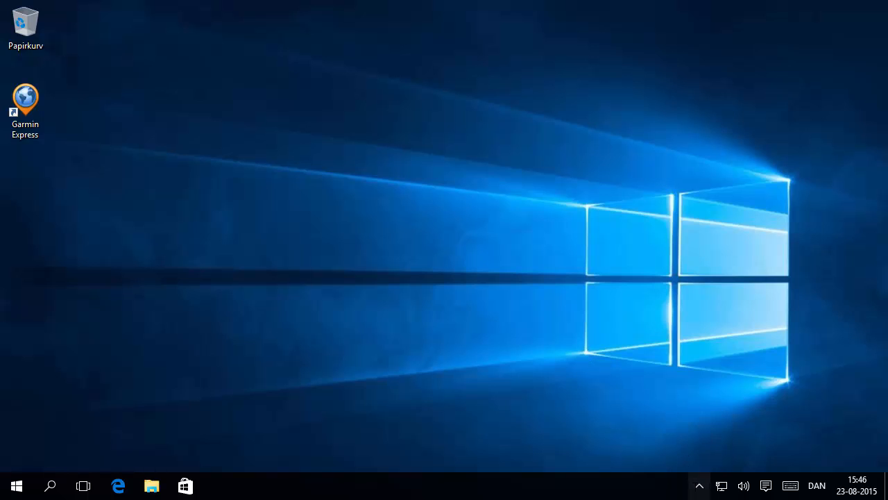
click(699, 486)
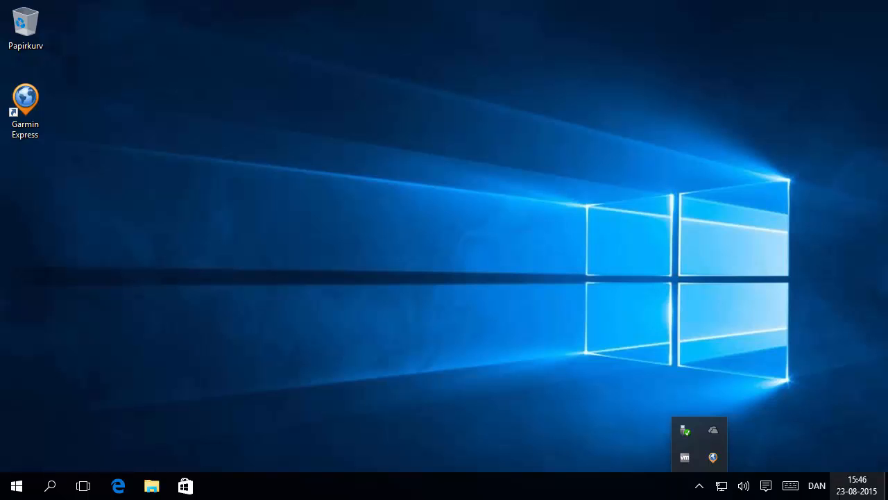
click(630, 288)
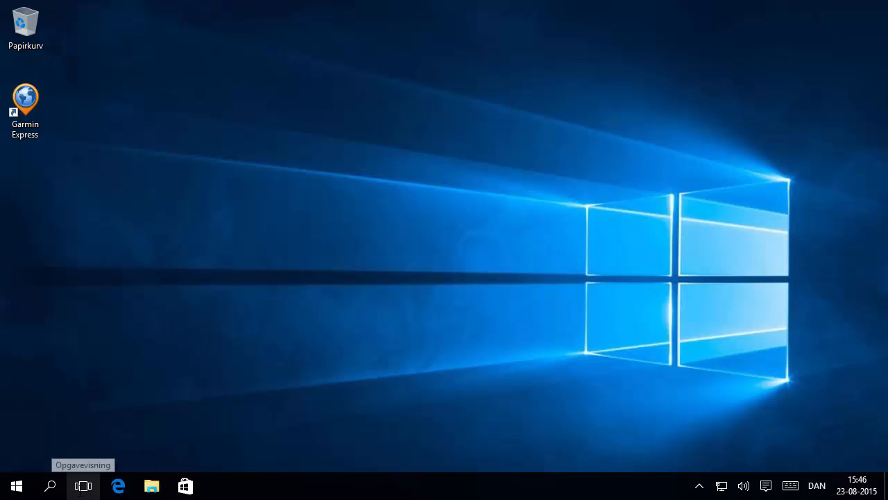
View Task View with its option for a new virtual desktop, and return to the desktop.
click(82, 485)
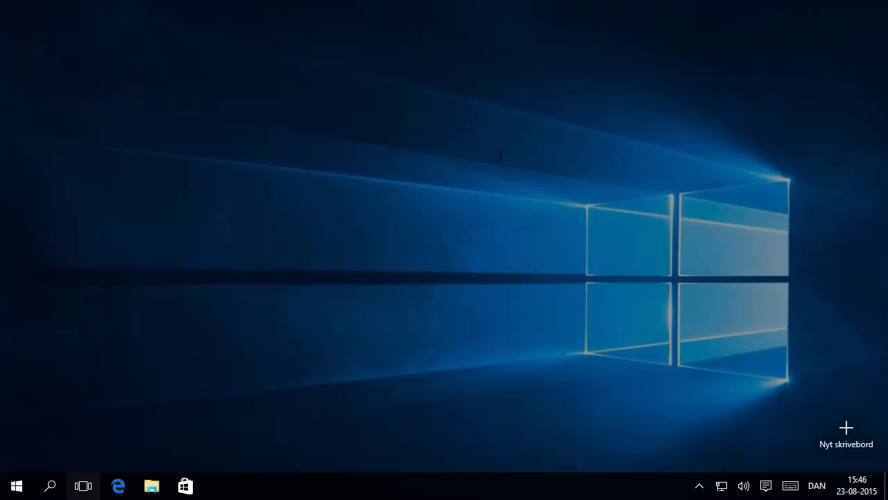
click(500, 156)
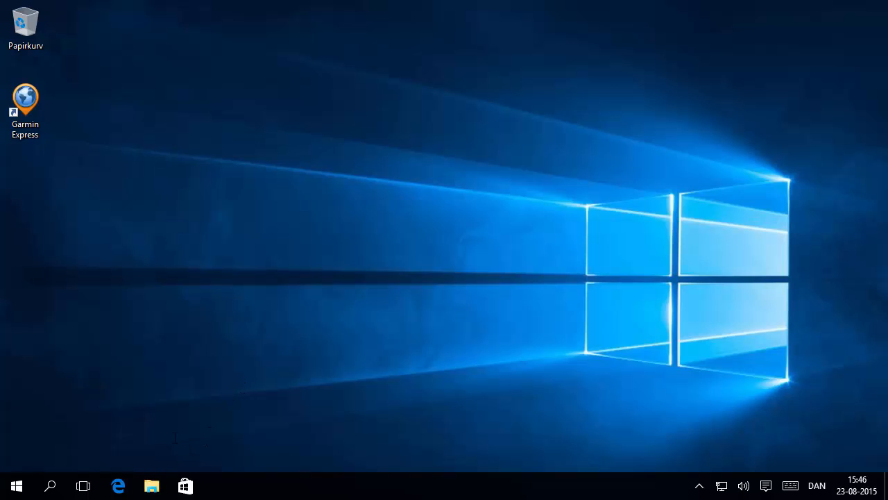
Open the System settings and review the Skærm and Beskeder og handlinger pages.
click(16, 485)
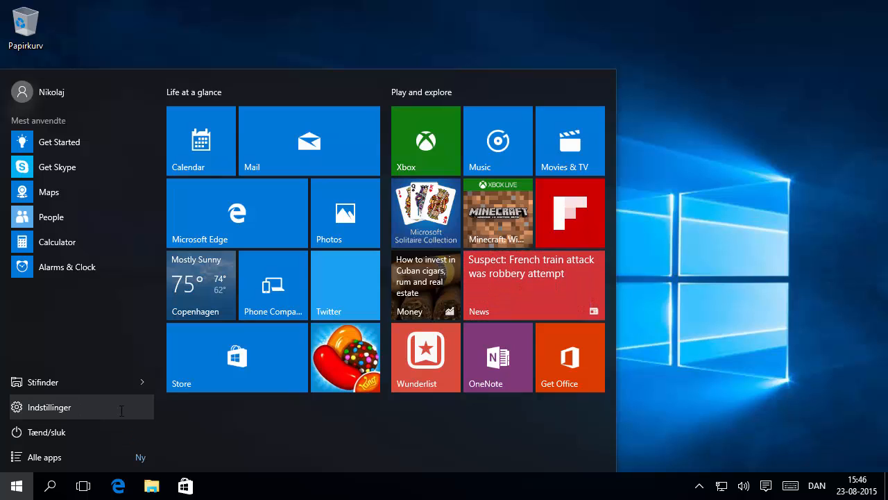
click(90, 407)
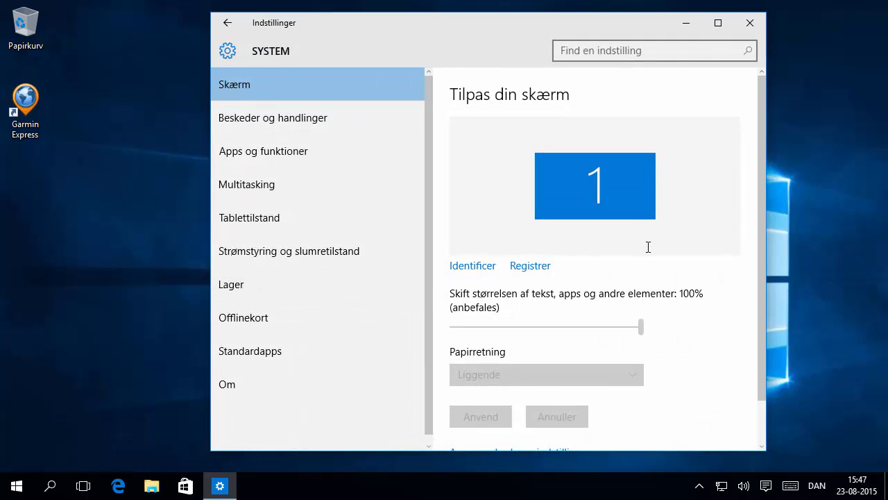
scroll(648, 247, down, 2)
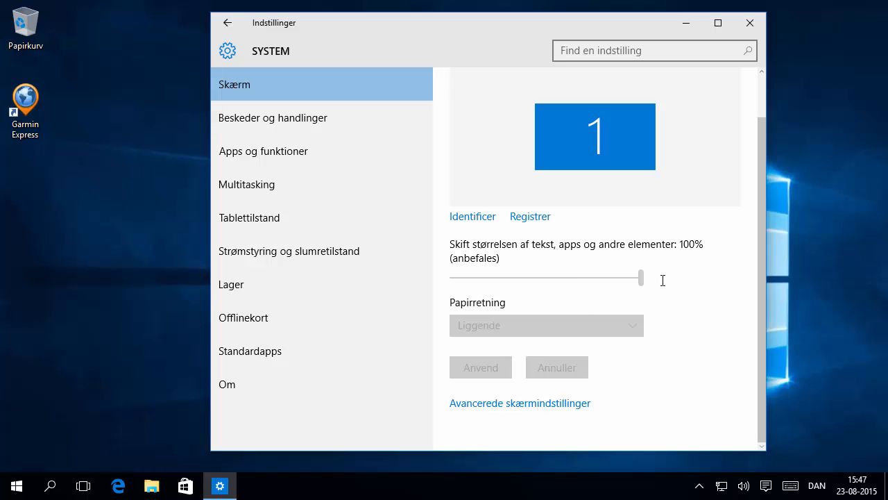
click(235, 106)
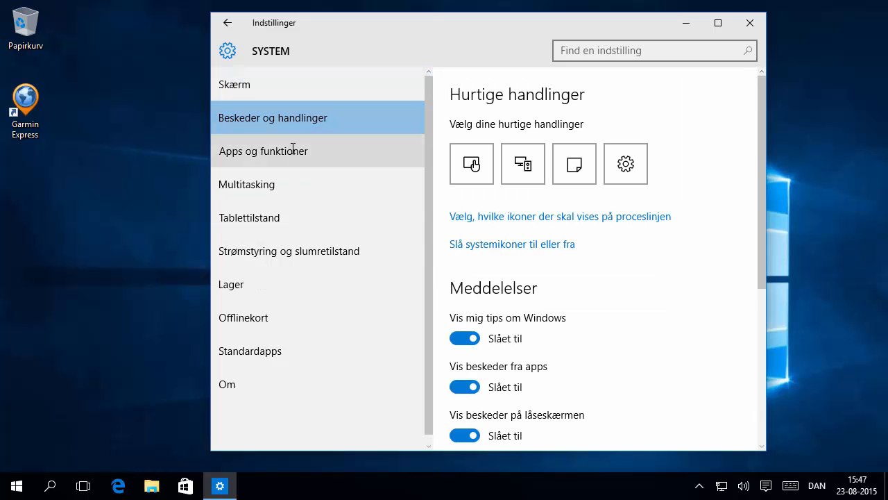
Uninstall Candy Crush Saga from the Apps og funktioner list and confirm the removal.
click(292, 149)
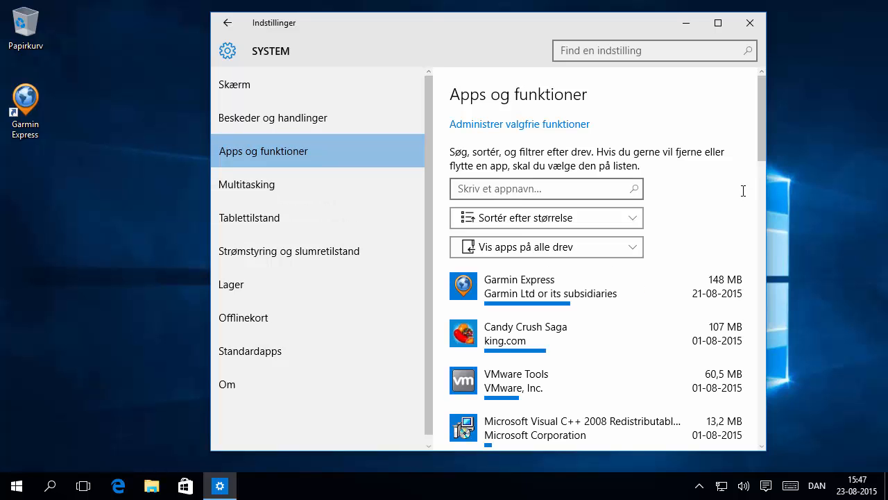
scroll(694, 202, down, 2)
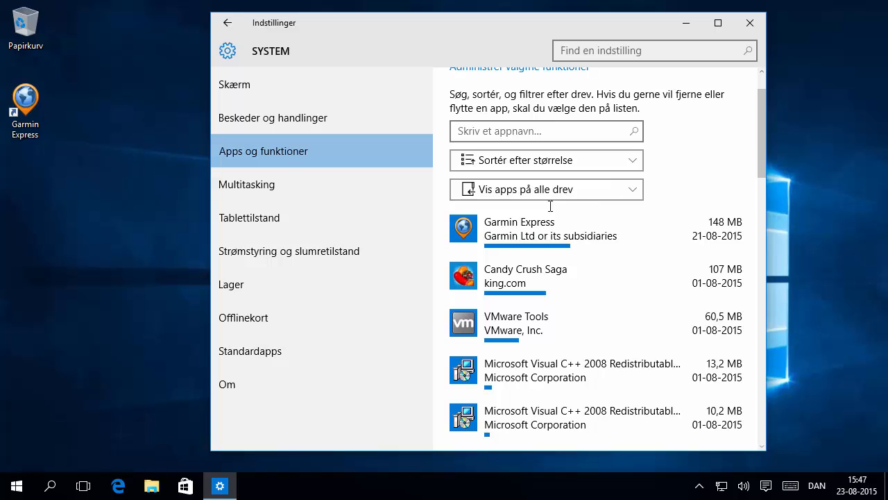
scroll(629, 382, down, 2)
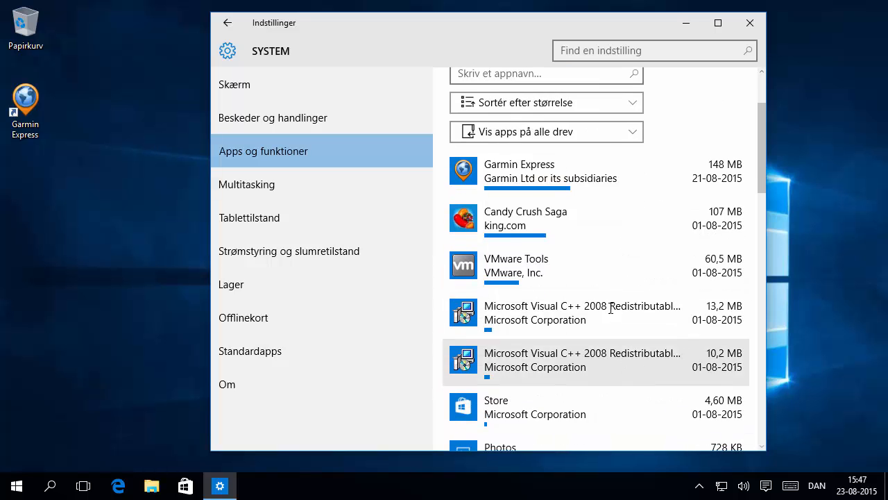
click(615, 226)
scroll(615, 250, down, 1)
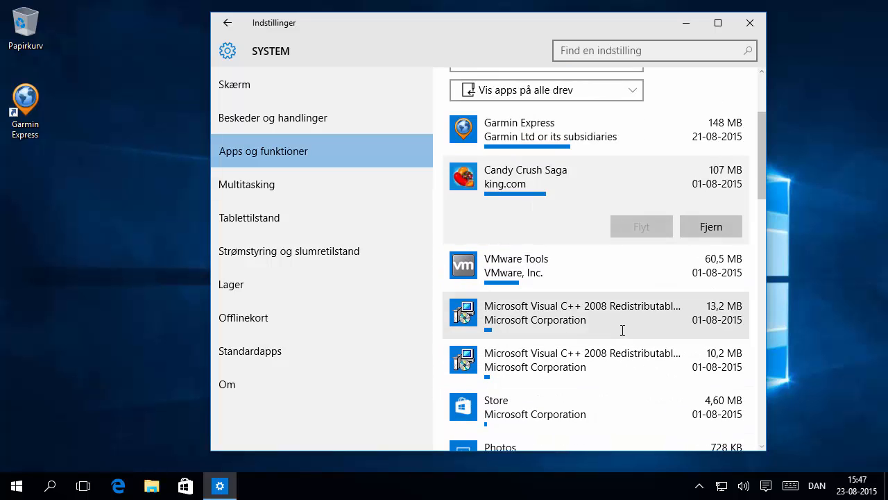
click(711, 226)
click(700, 194)
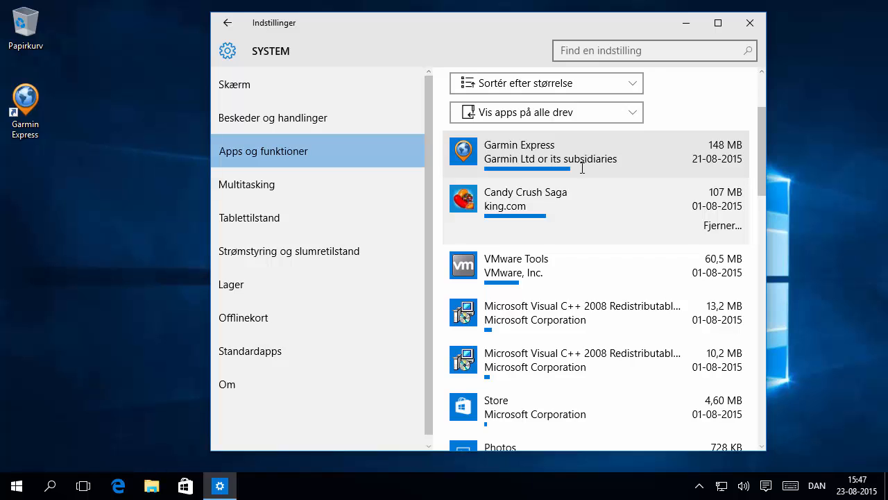
Look through the rest of the installed apps, and review the snap and virtual desktop options under Multitasking.
scroll(582, 168, down, 8)
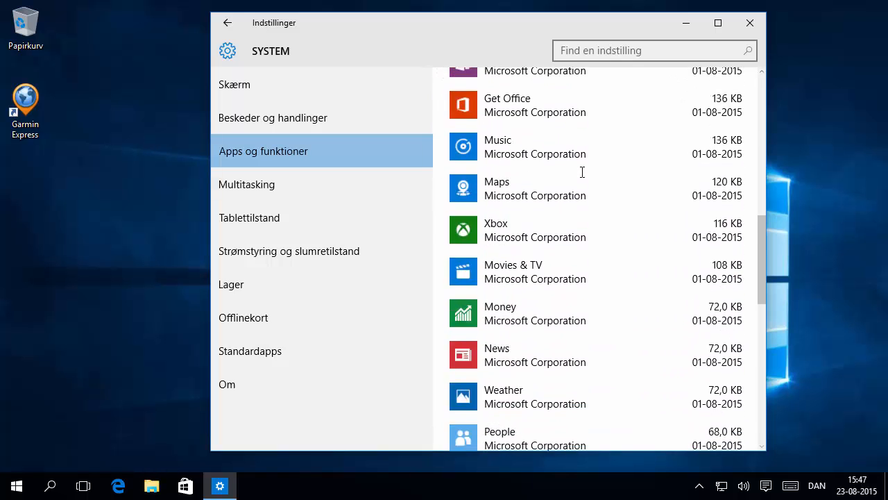
scroll(582, 173, down, 5)
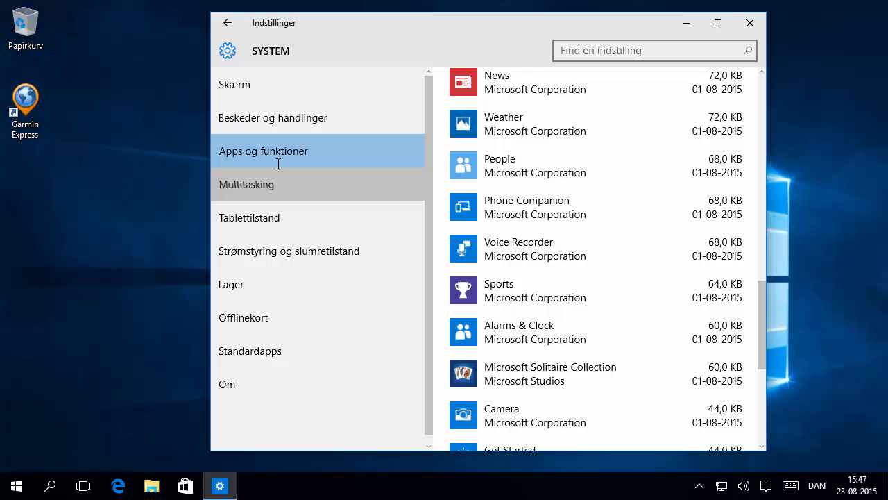
click(275, 199)
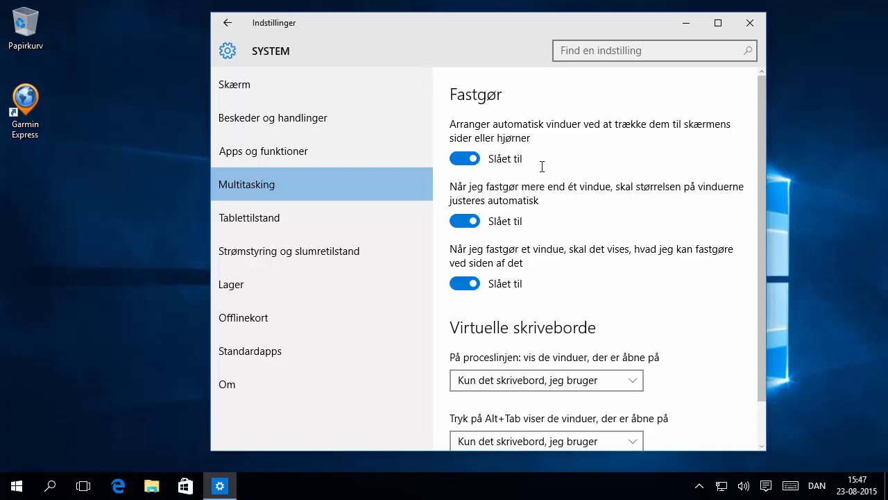
scroll(540, 166, down, 2)
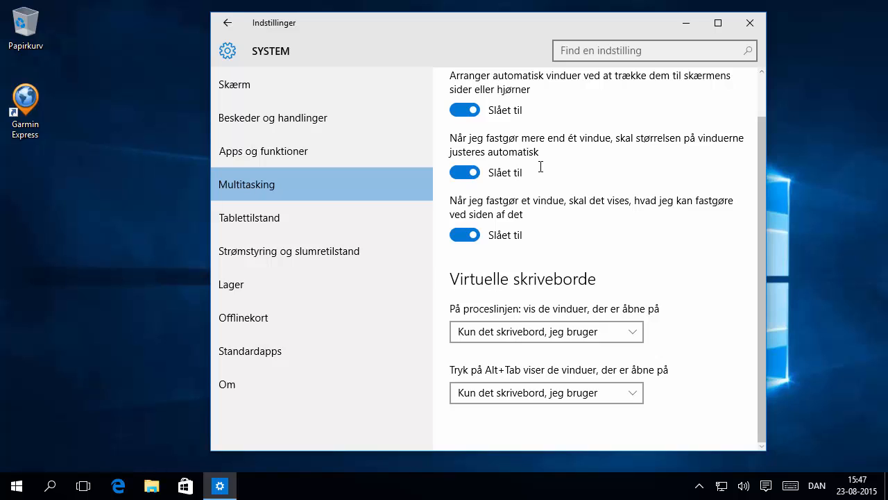
scroll(539, 167, up, 2)
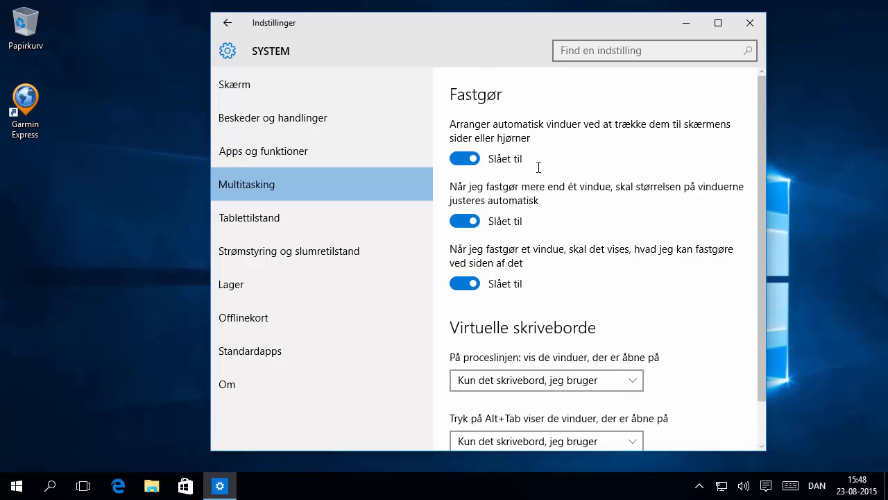
scroll(538, 166, down, 2)
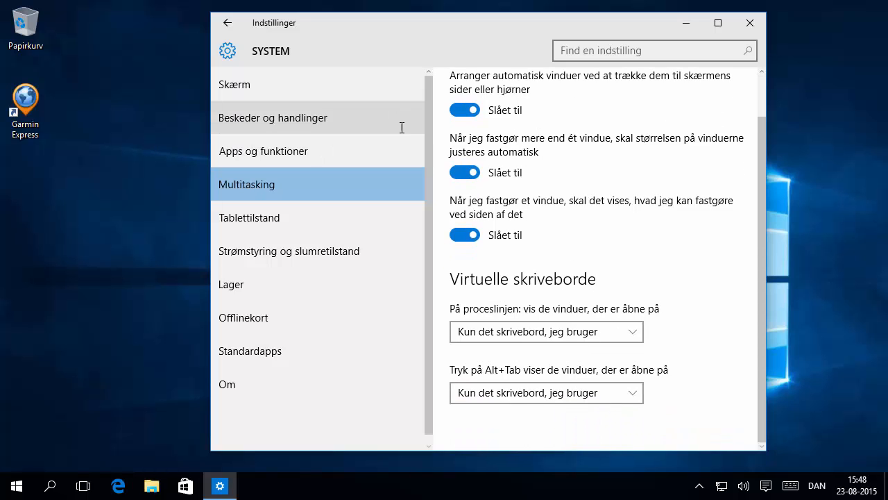
Snap the Settings window to the left half of the desktop, to the right half, and finally maximize it.
drag(475, 32, 414, 32)
scroll(486, 188, up, 1)
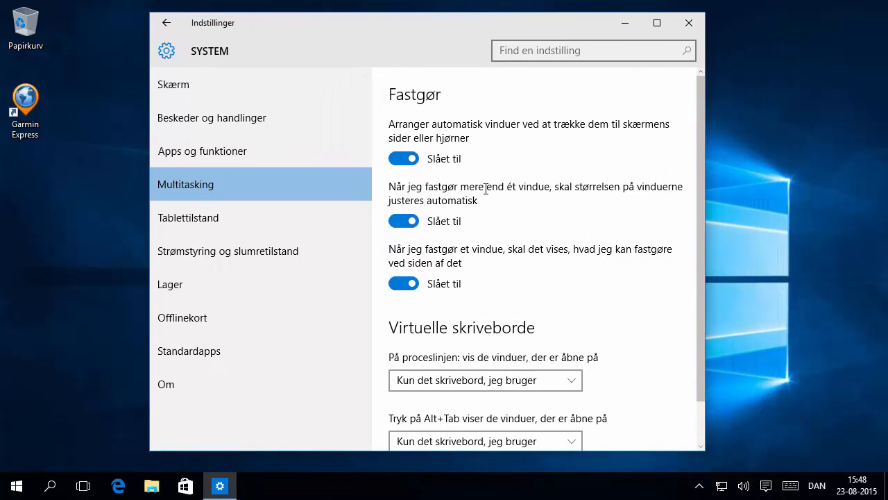
drag(488, 21, 2, 47)
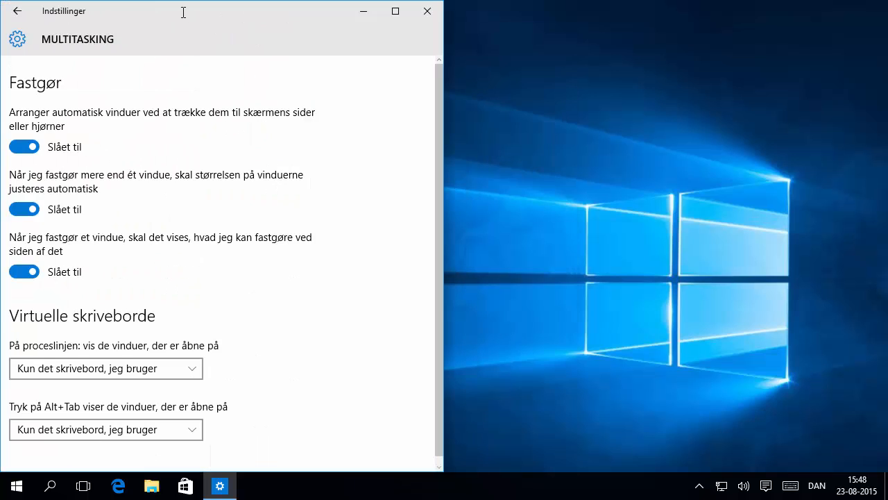
drag(184, 11, 887, 129)
drag(575, 14, 532, 1)
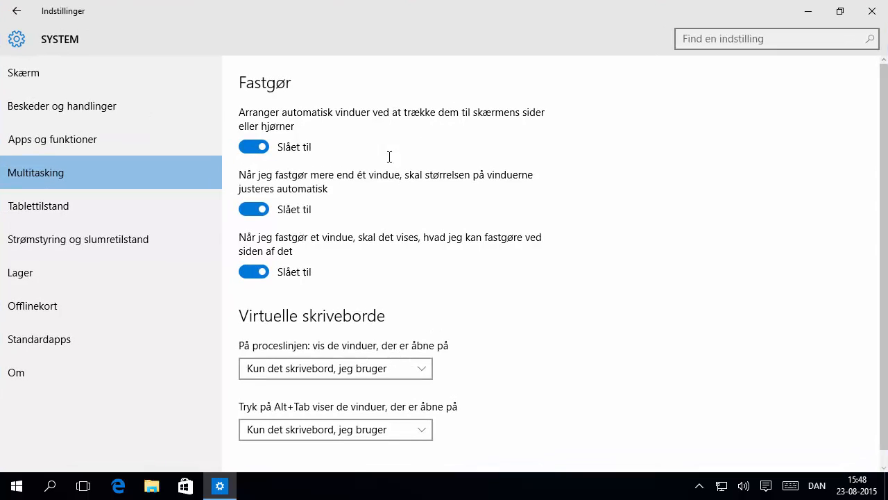
Snap the Settings window to the upper-left, upper-right and lower-right quarters of the desktop, and finally float it mid-desktop.
drag(444, 11, 2, 4)
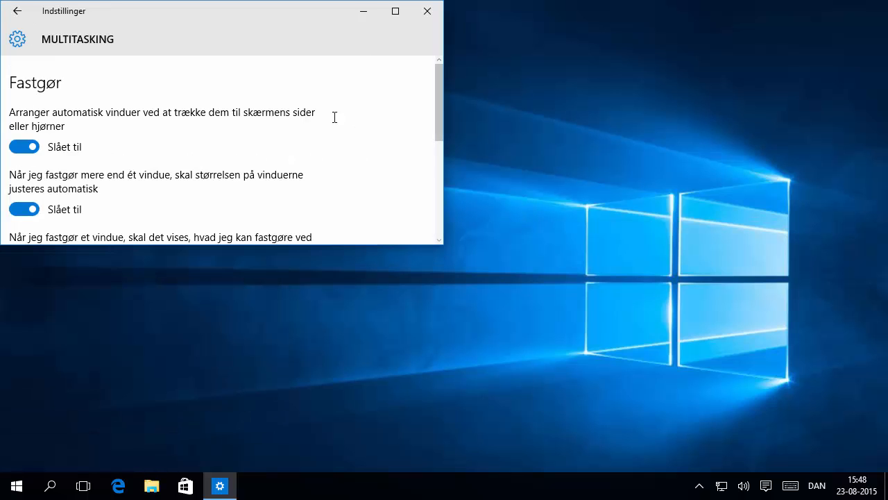
drag(278, 20, 887, 3)
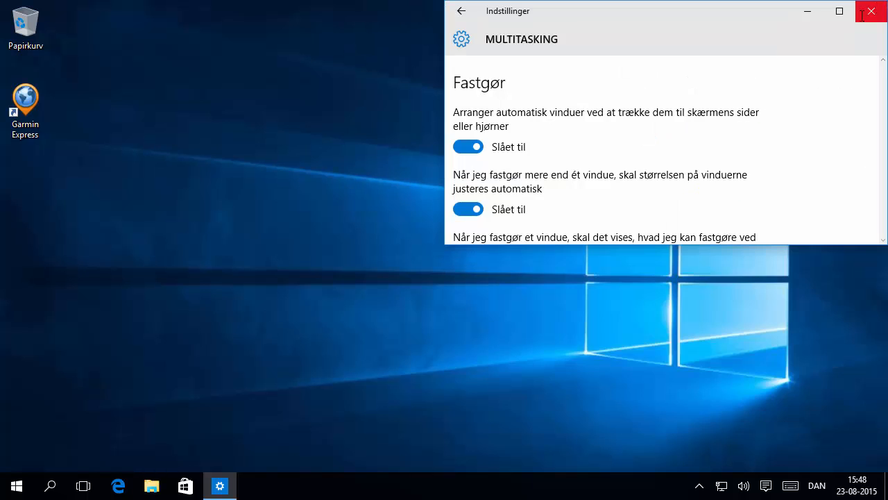
drag(724, 12, 887, 477)
drag(703, 233, 504, 33)
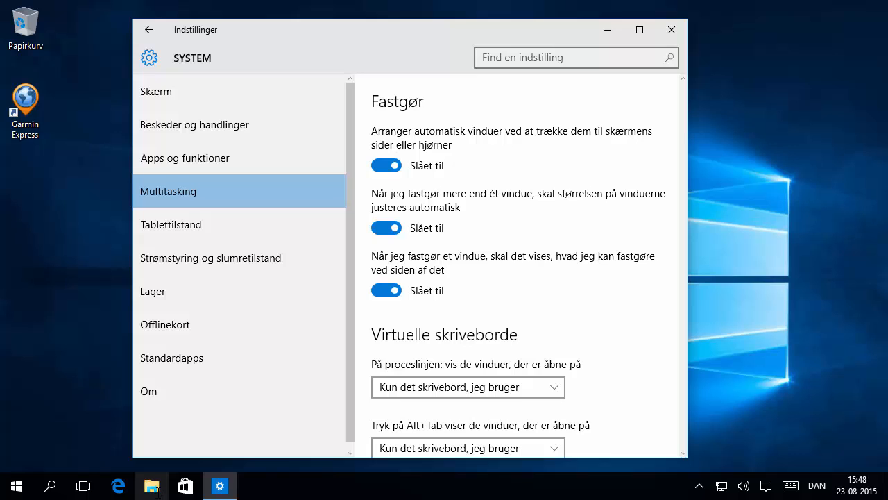
Open a File Explorer window, and add a second virtual desktop and switch to it.
click(155, 488)
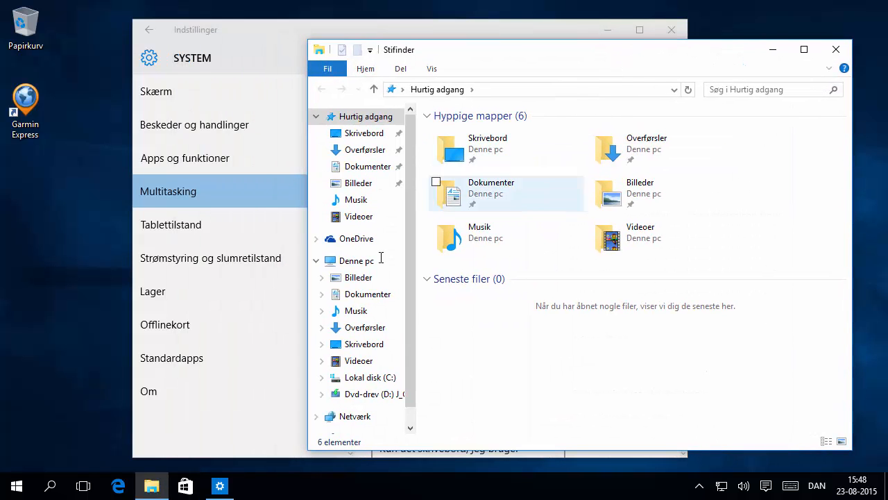
click(84, 486)
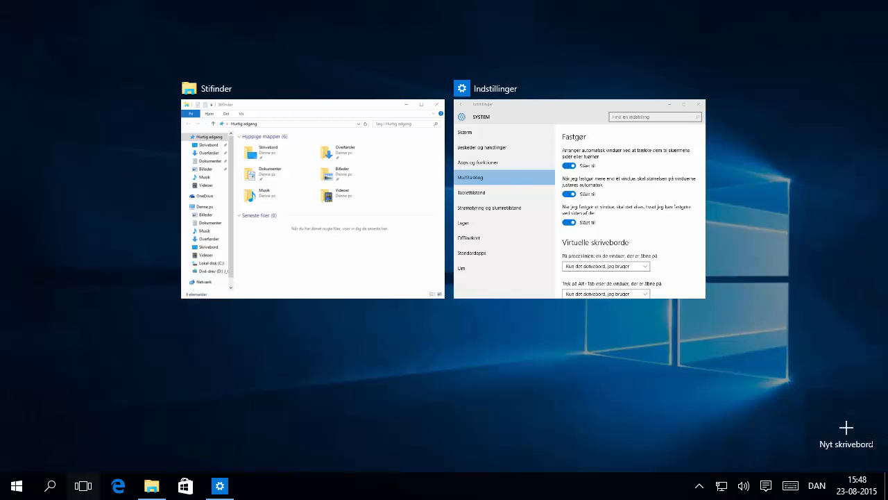
click(846, 434)
click(478, 410)
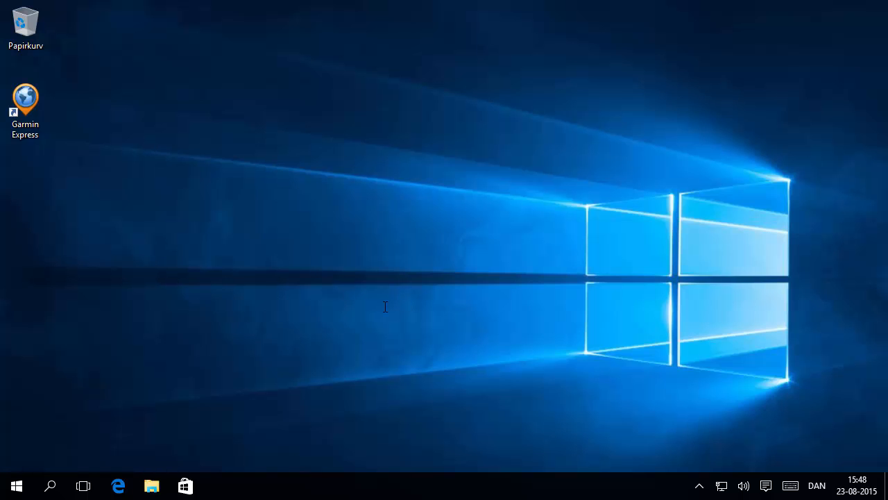
Return to the virtual desktop Skrivebord 1 and close its File Explorer window.
click(83, 486)
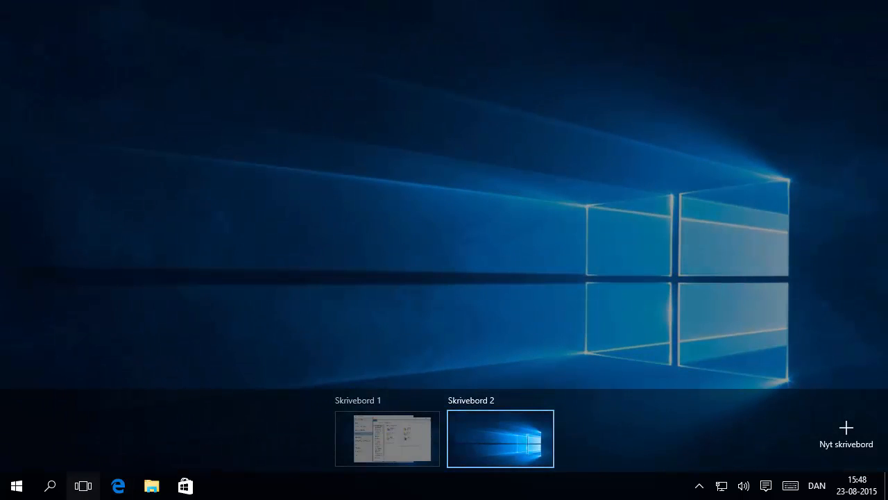
click(387, 438)
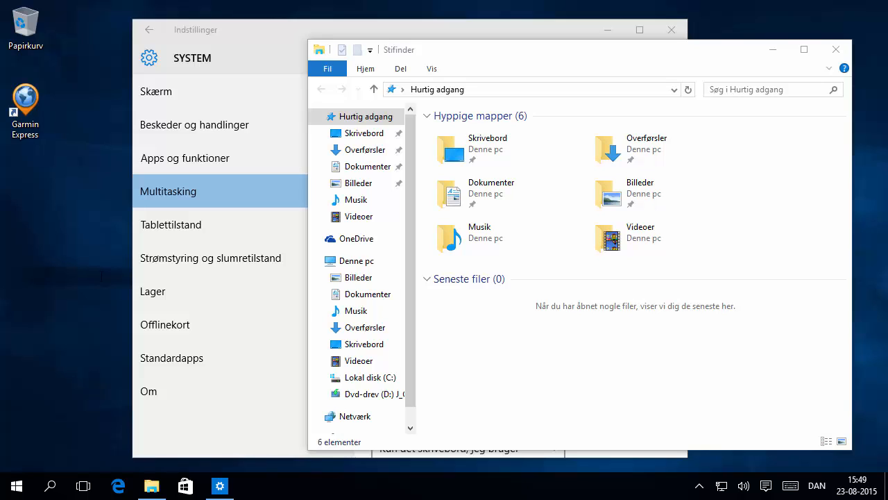
click(840, 49)
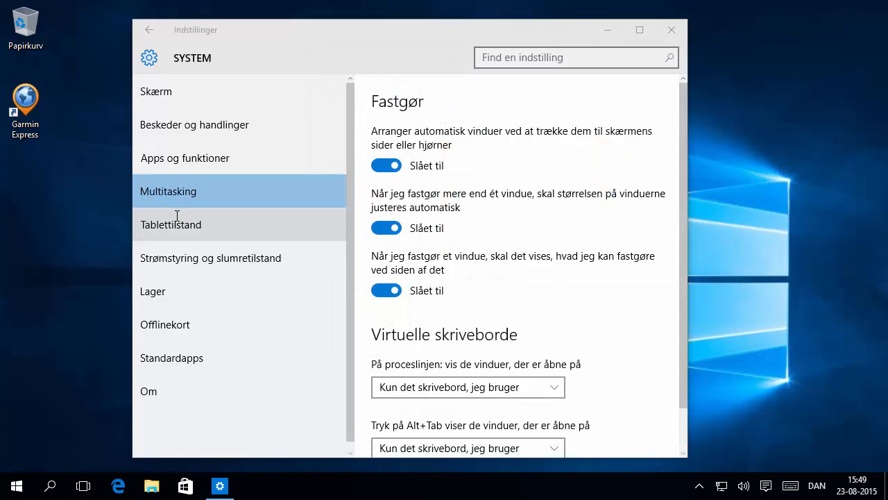
Set the taskbar's virtual desktop option to Alle skriveborde, and restore it to Kun det skrivebord, jeg bruger.
scroll(517, 258, down, 2)
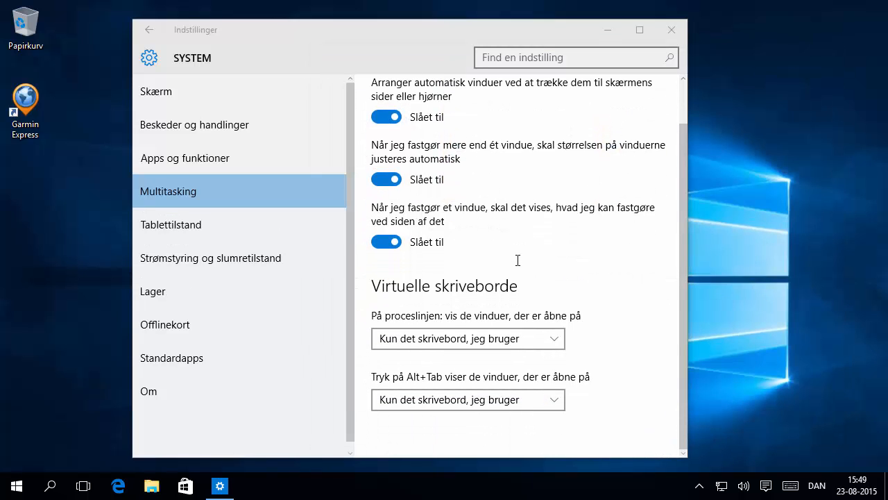
click(501, 340)
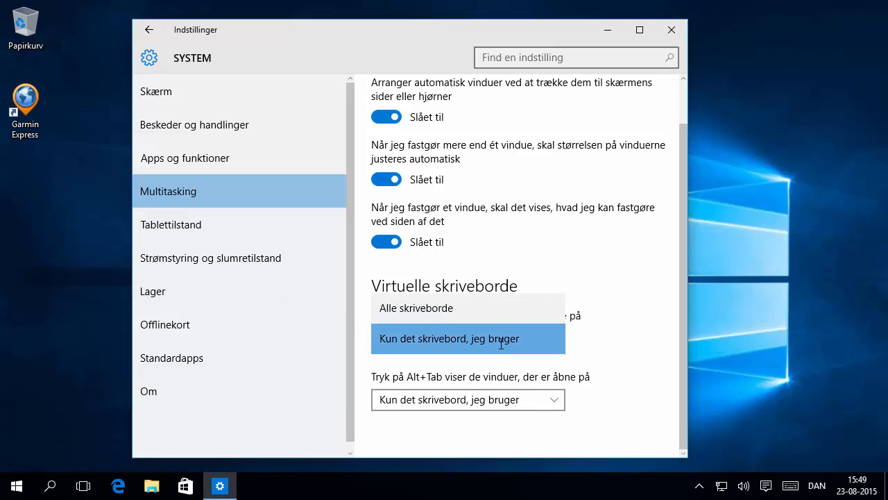
click(490, 310)
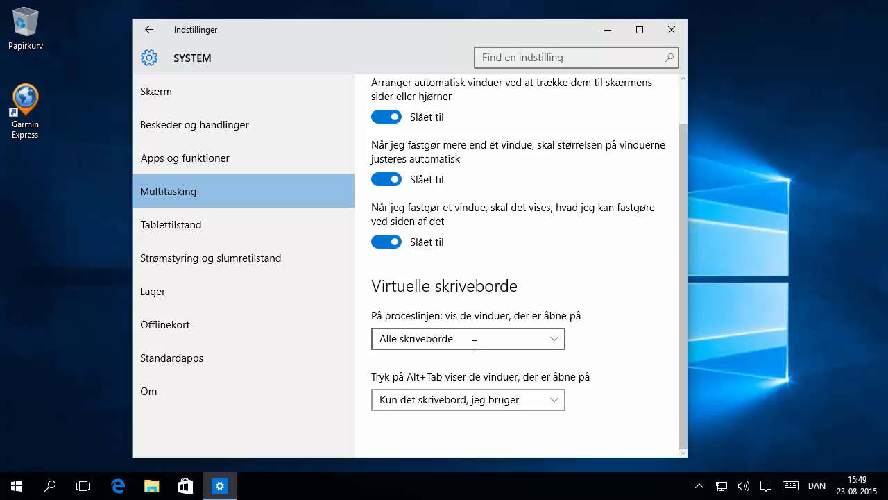
click(473, 343)
click(469, 365)
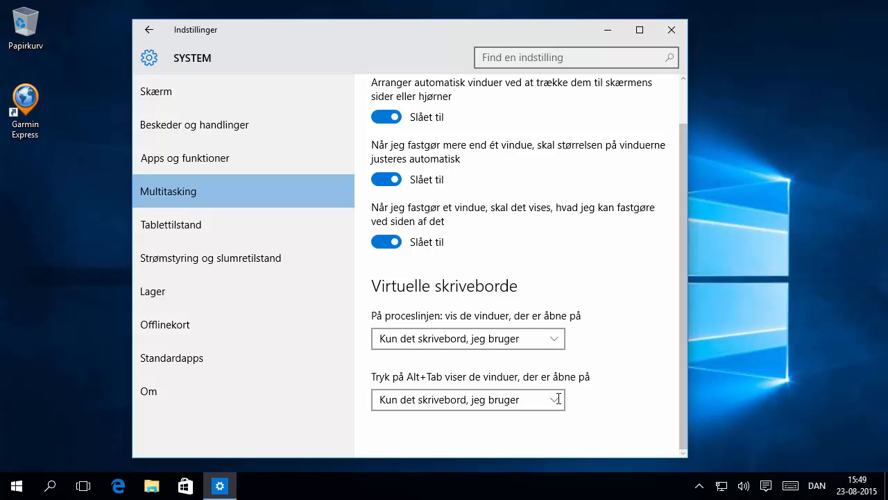
Review the Alt+Tab choices for virtual desktops, keeping Kun det skrivebord, jeg bruger, and try the window switcher.
click(497, 400)
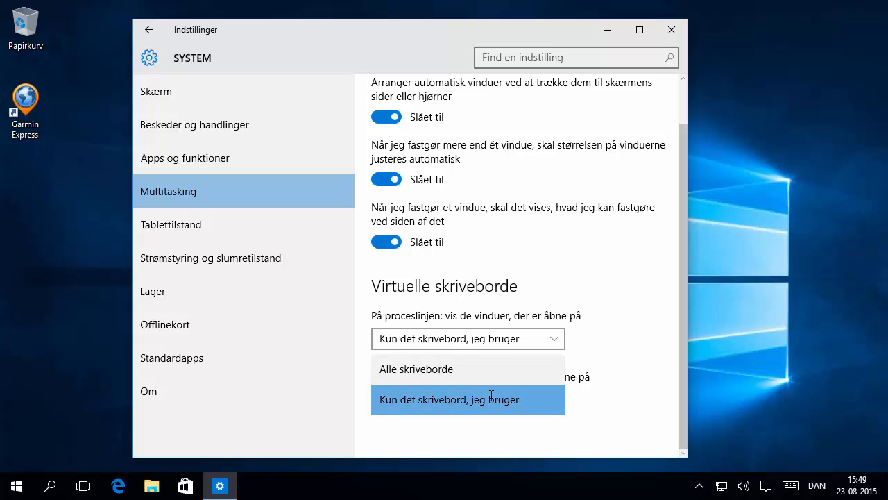
click(491, 398)
key(alt+Tab)
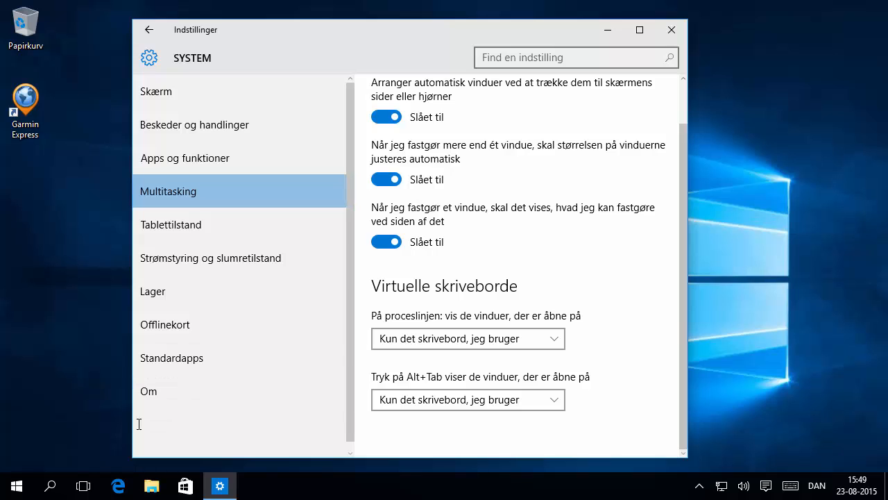
Open File Explorer again and cycle through the open windows with the window switcher, ending on Settings.
click(151, 486)
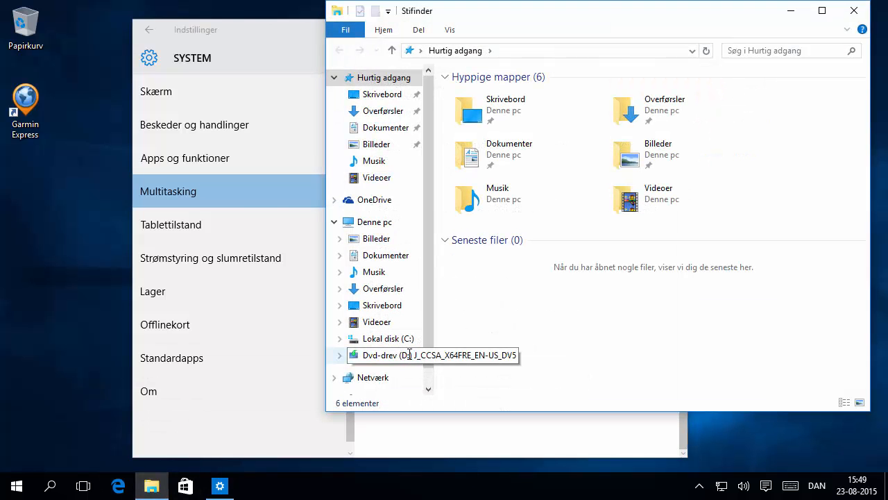
key(alt+Tab)
key(Tab)
key(Tab)
key(Tab)
key(Tab)
key(Tab)
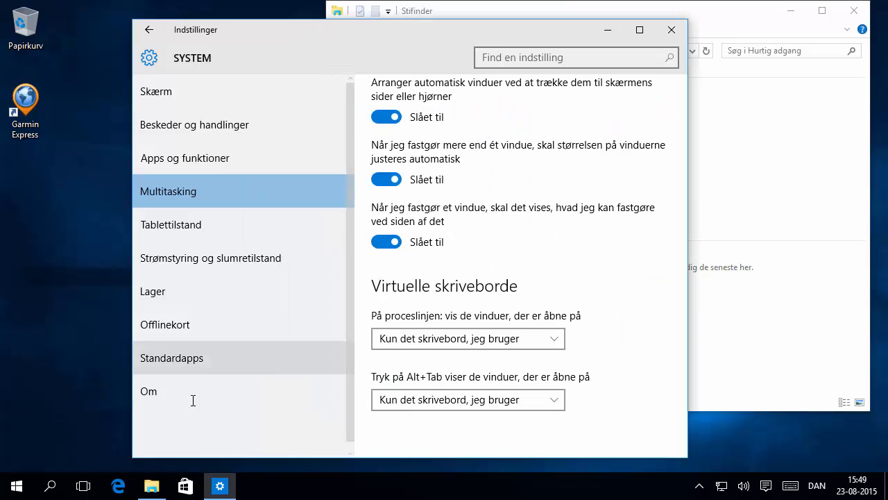
key(alt)
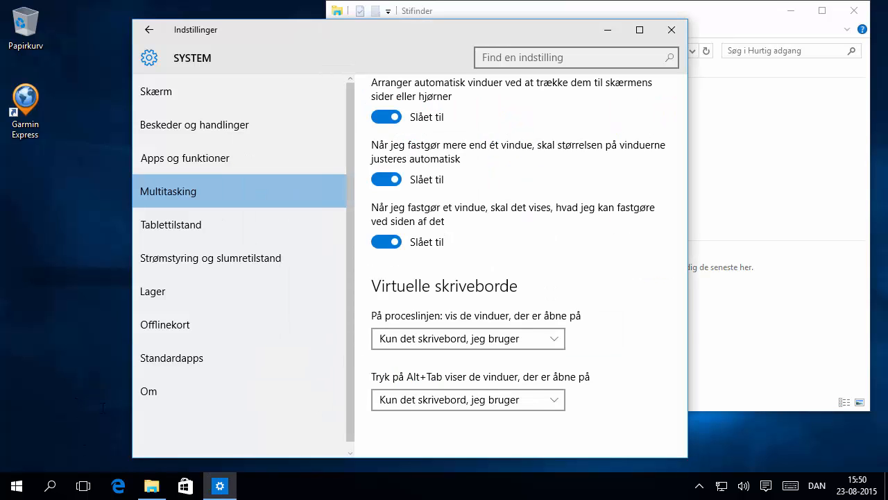
Open Store and Microsoft Edge, and cycle forward and backward through all the open windows in the window switcher.
click(186, 486)
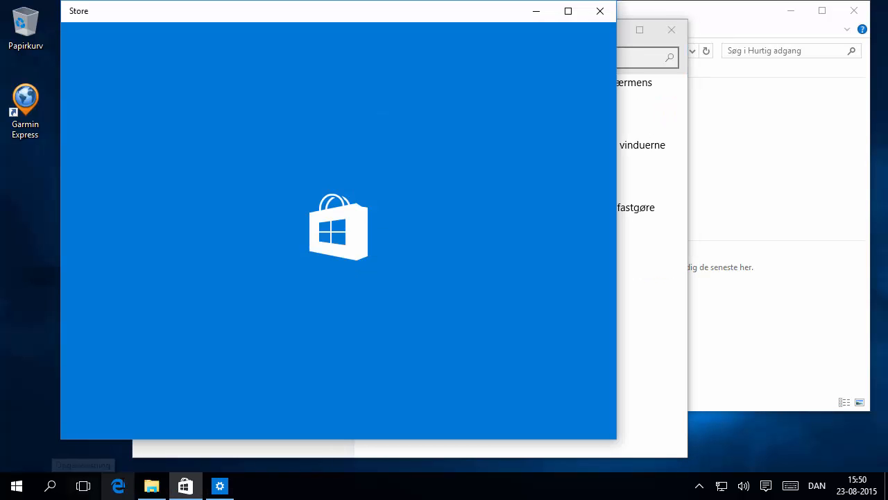
click(118, 486)
key(alt+Tab)
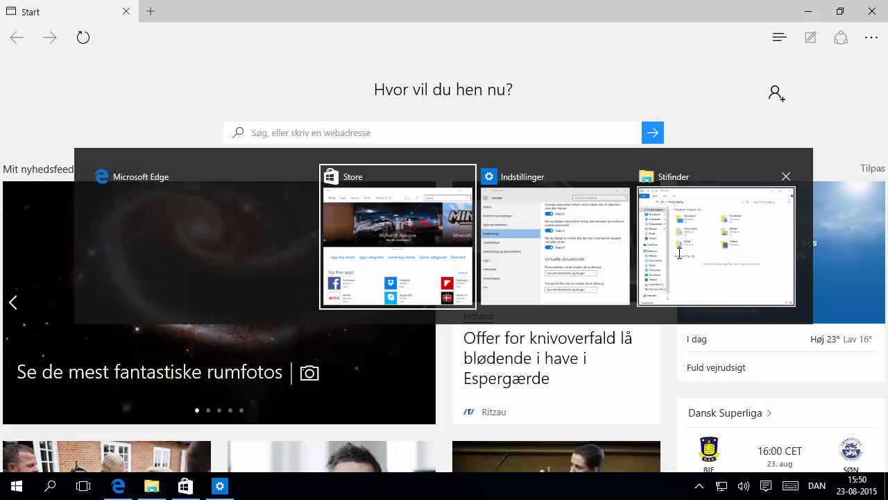
key(Tab)
key(Tab)
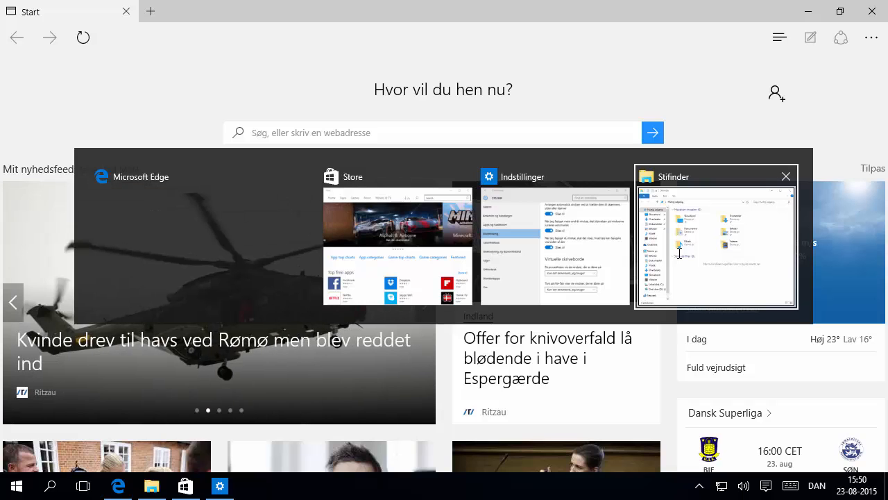
key(Tab)
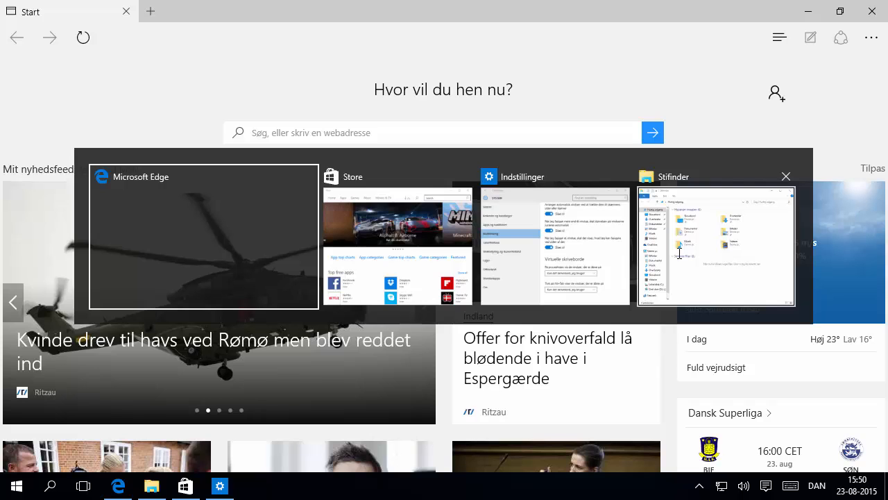
key(Tab)
key(Tab)
key(Tab)
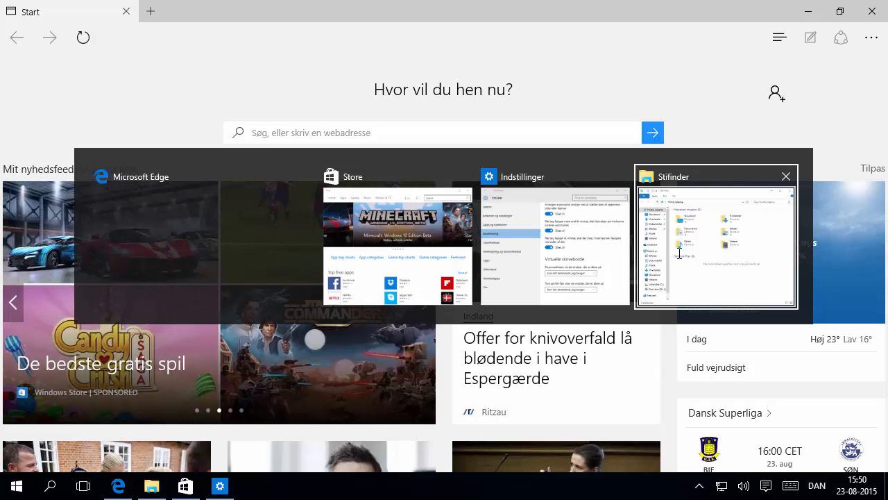
key(shift+Tab)
key(shift+Tab)
key(shift+Tab)
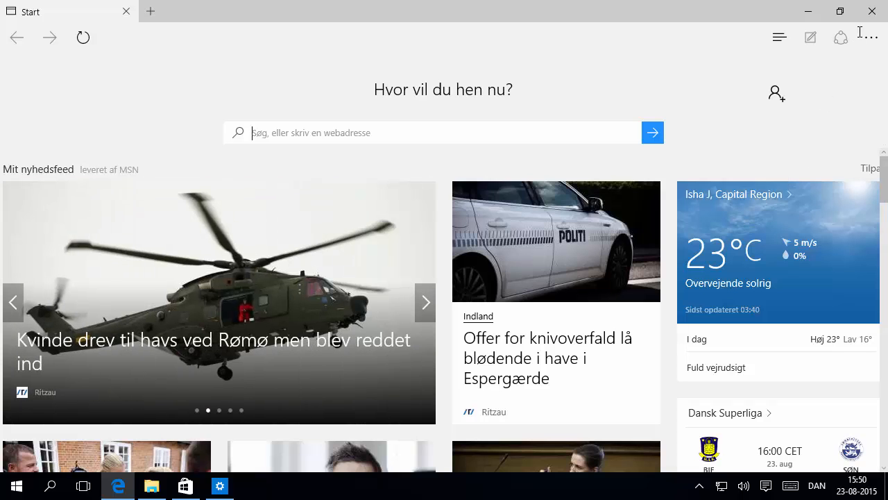
Close the Microsoft Edge and Store windows, and show the Tablettilstand page in the System settings.
click(871, 11)
click(600, 11)
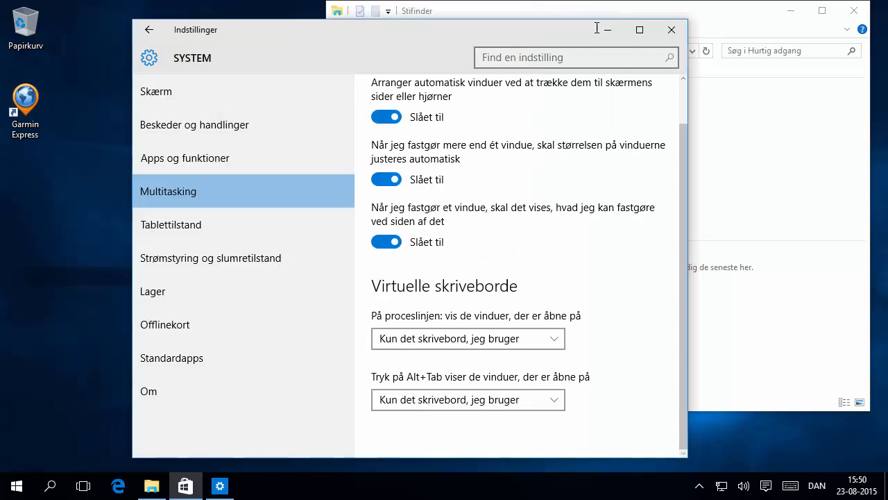
click(256, 220)
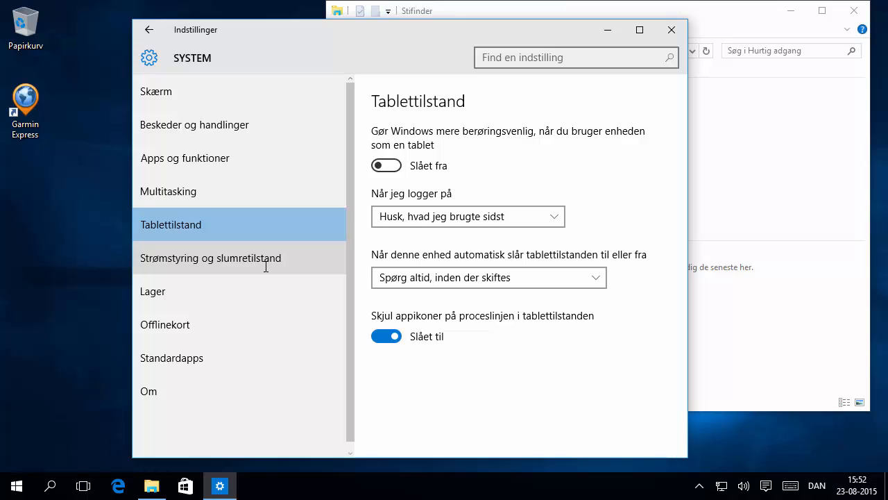
Review the Strømstyring og slumretilstand page and the drive usage and default save locations under Lager.
click(249, 258)
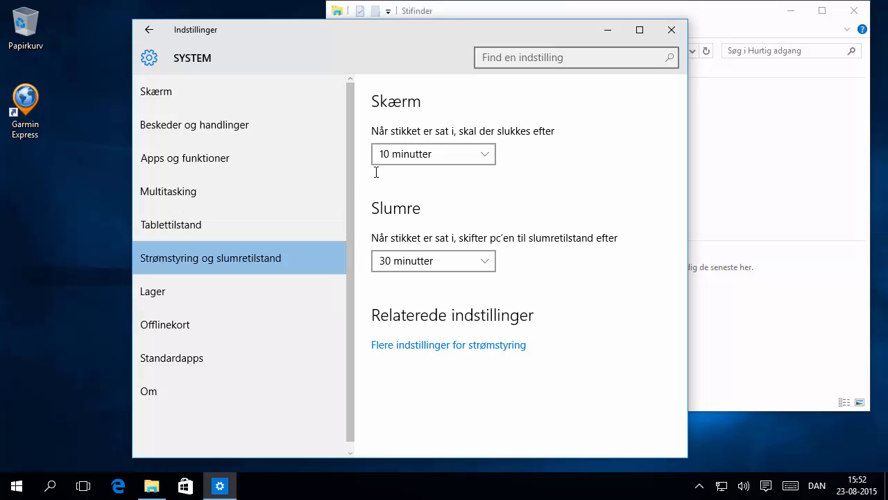
click(209, 295)
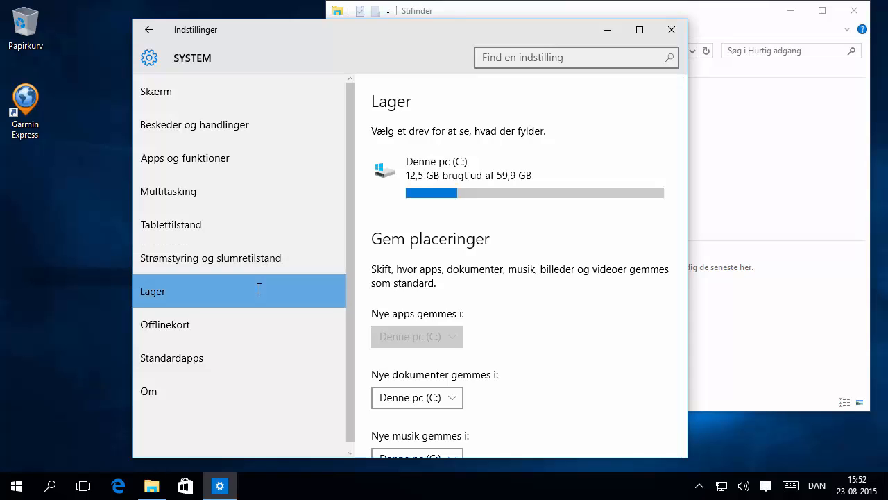
scroll(558, 251, down, 3)
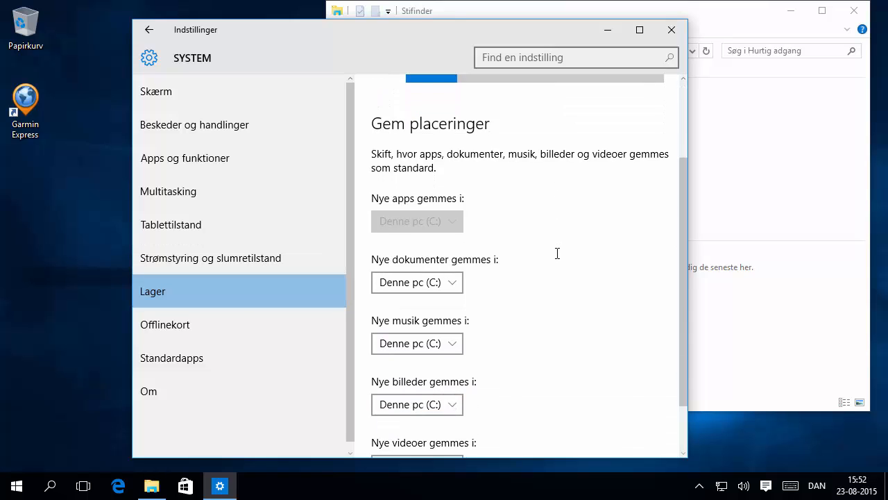
scroll(557, 253, down, 2)
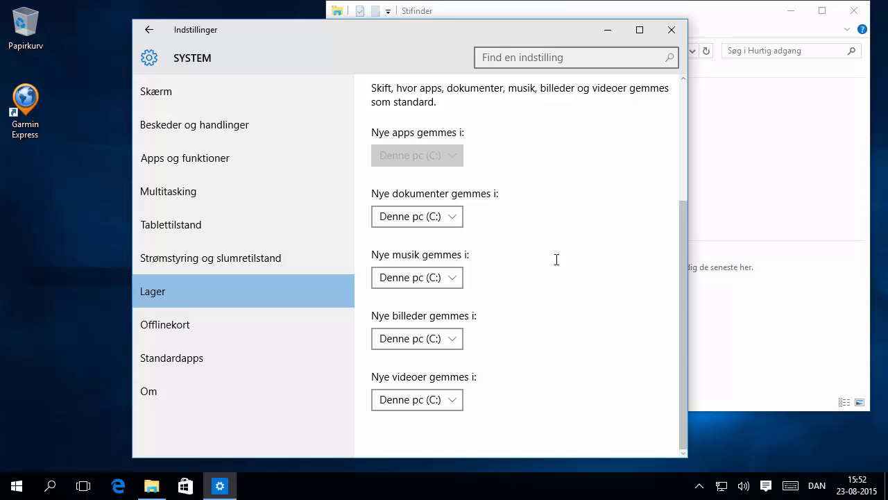
Check the Placering properties of the Billeder folder in File Explorer, cancel without changes, and return to the Lager settings.
click(742, 177)
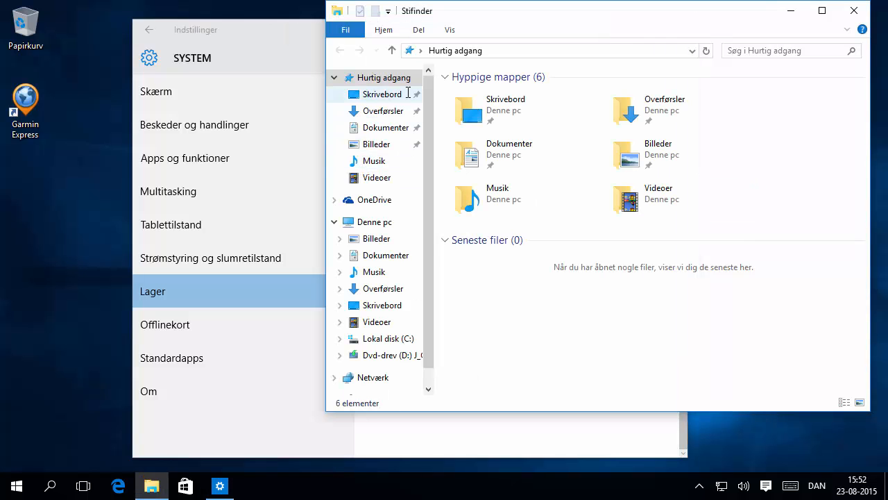
click(657, 159)
right_click(656, 158)
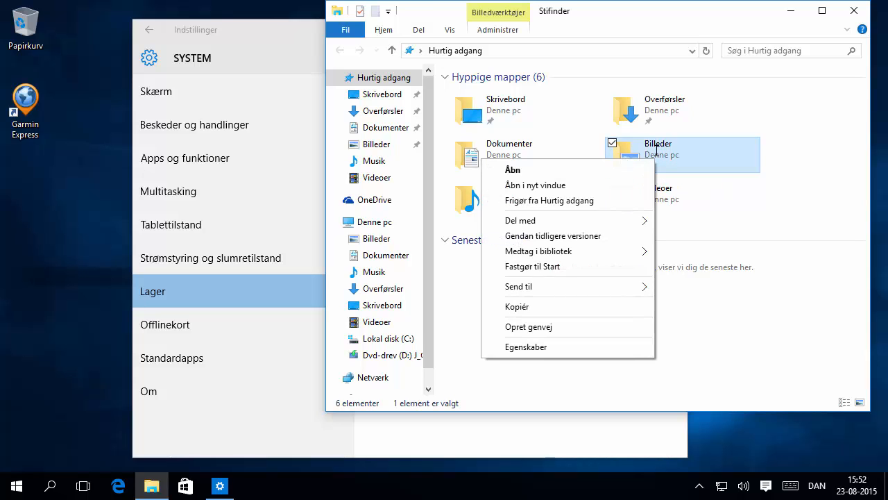
click(533, 344)
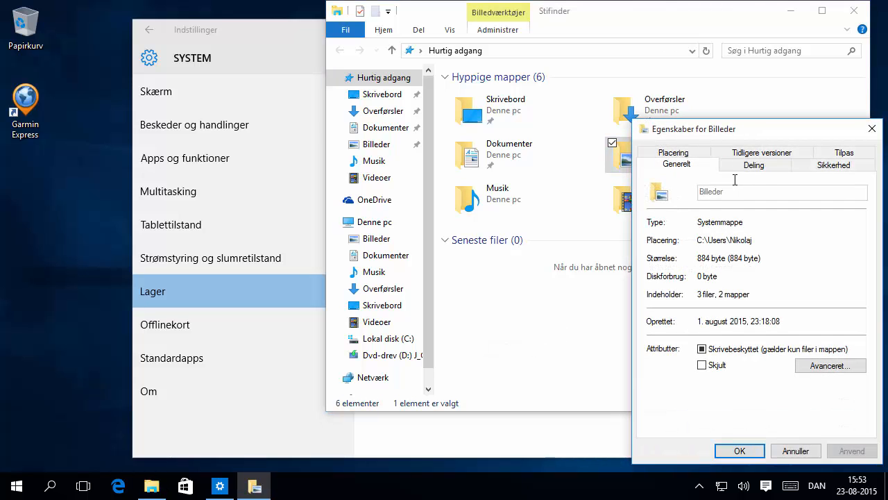
click(673, 153)
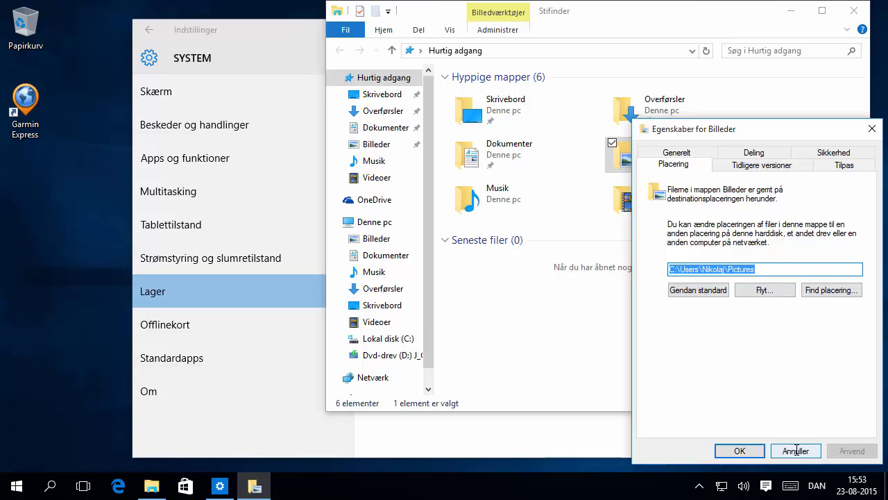
click(796, 449)
click(246, 292)
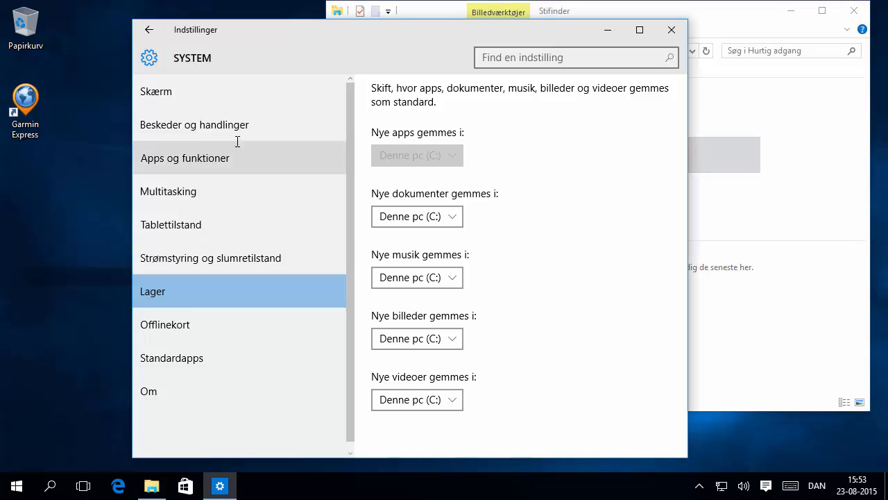
Check the available default save drives for new pictures and new music on the Lager page, keeping Denne pc (C:).
click(460, 340)
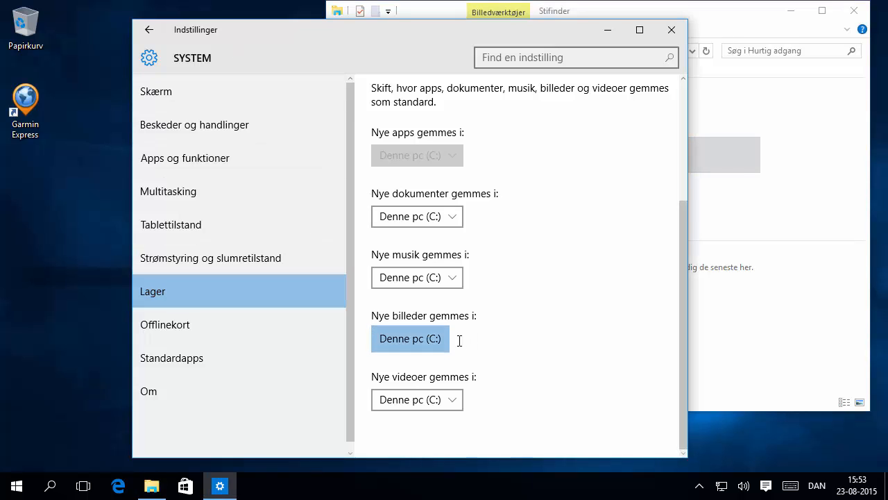
click(433, 338)
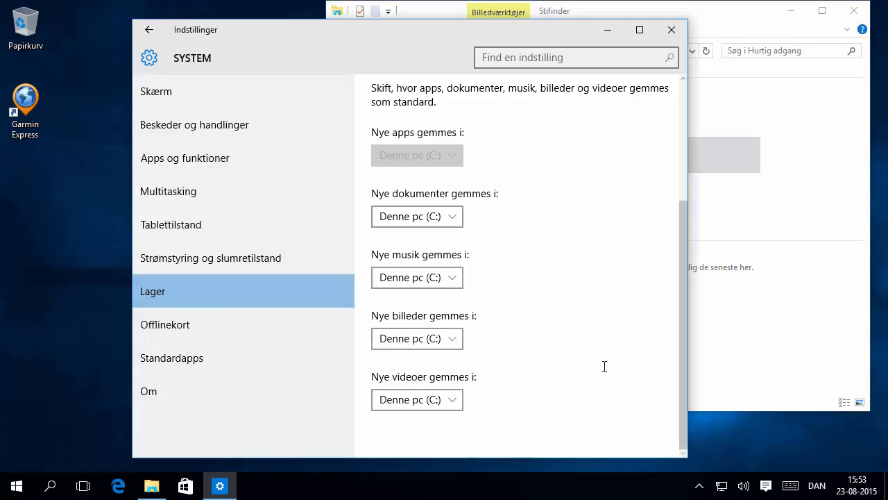
scroll(605, 366, up, 3)
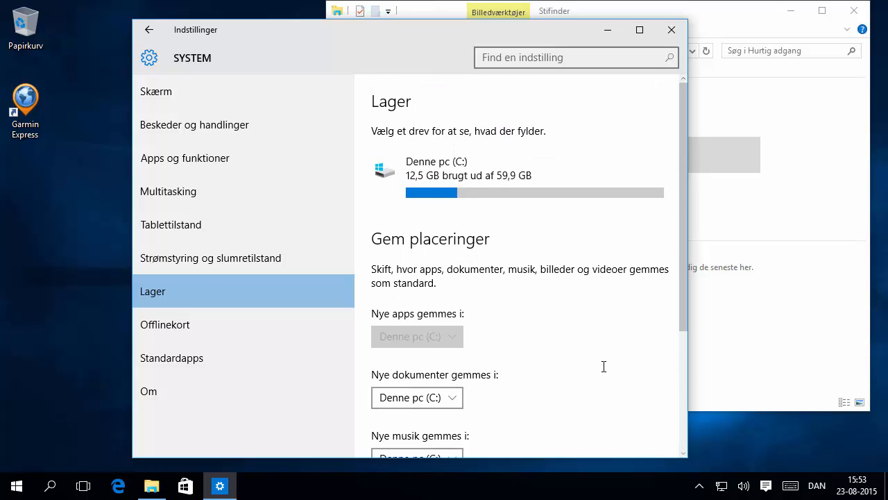
scroll(603, 366, down, 3)
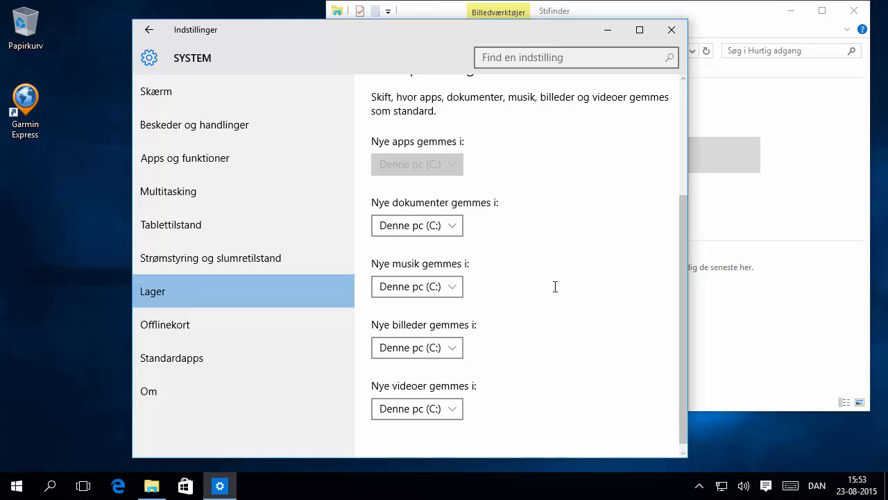
click(455, 287)
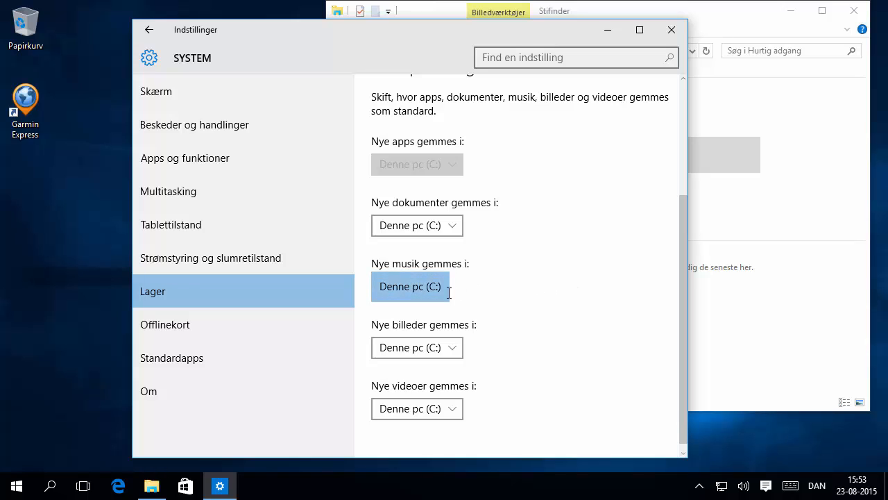
click(457, 347)
click(458, 347)
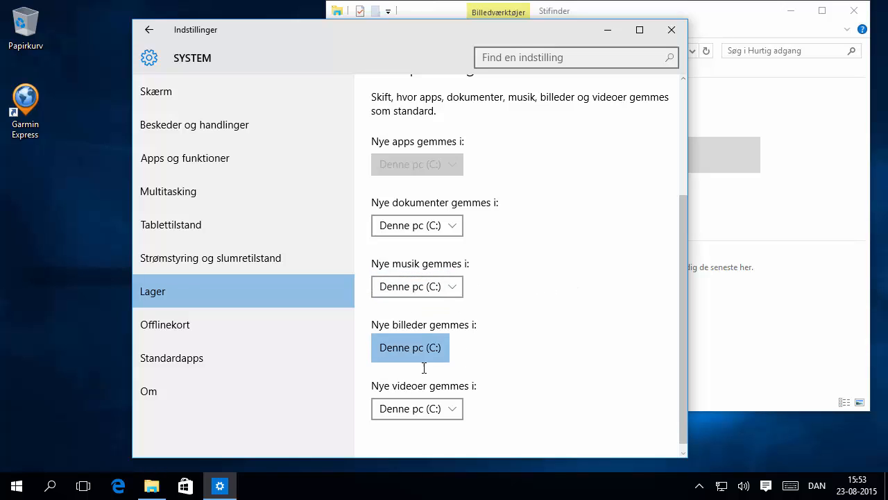
click(407, 349)
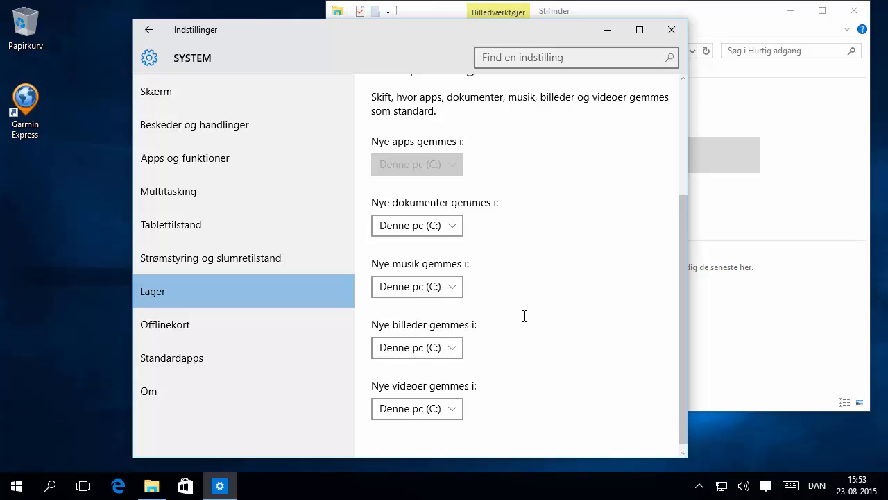
Show the Offlinekort page and review its map download, metered connection and map update options.
click(226, 320)
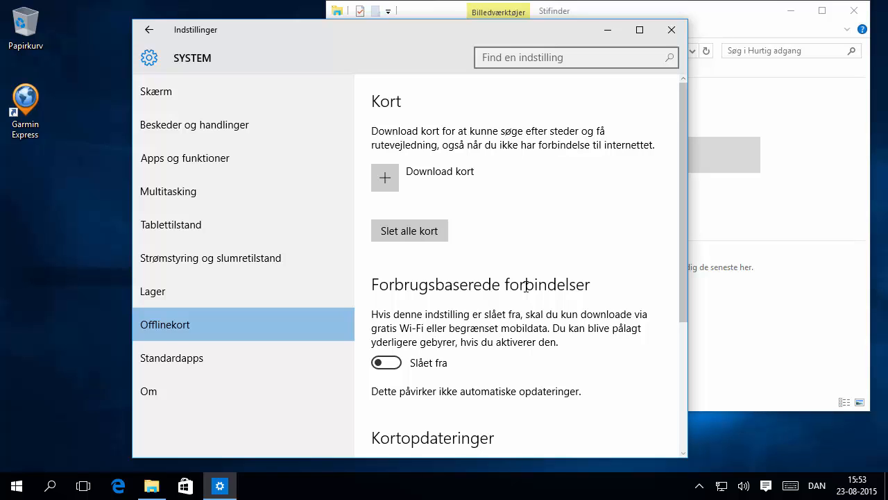
scroll(525, 286, down, 2)
scroll(525, 290, down, 2)
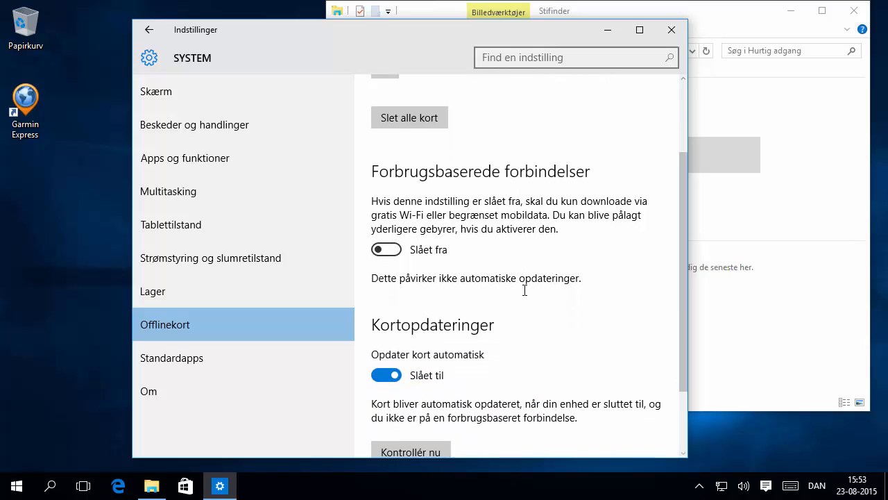
scroll(524, 290, down, 3)
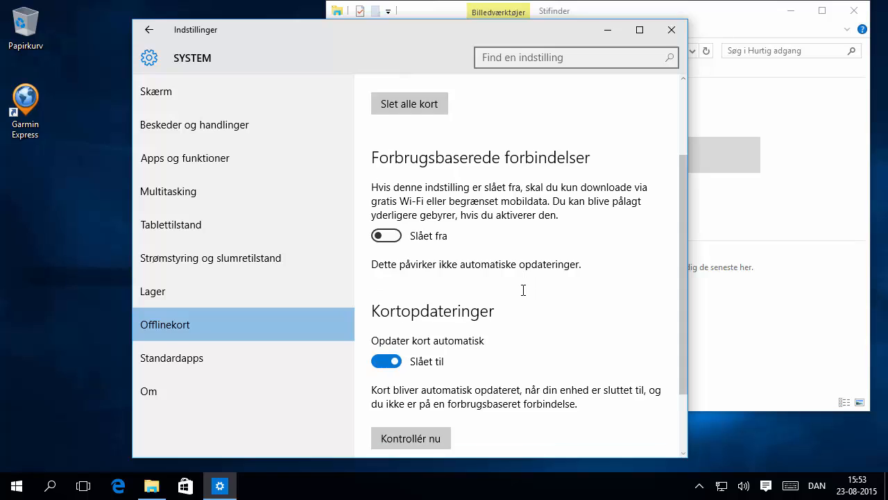
scroll(521, 291, up, 4)
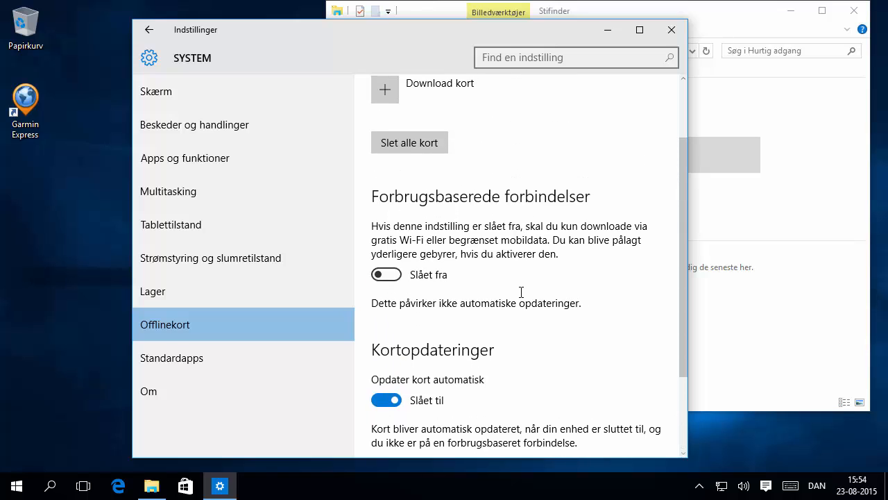
scroll(521, 292, up, 3)
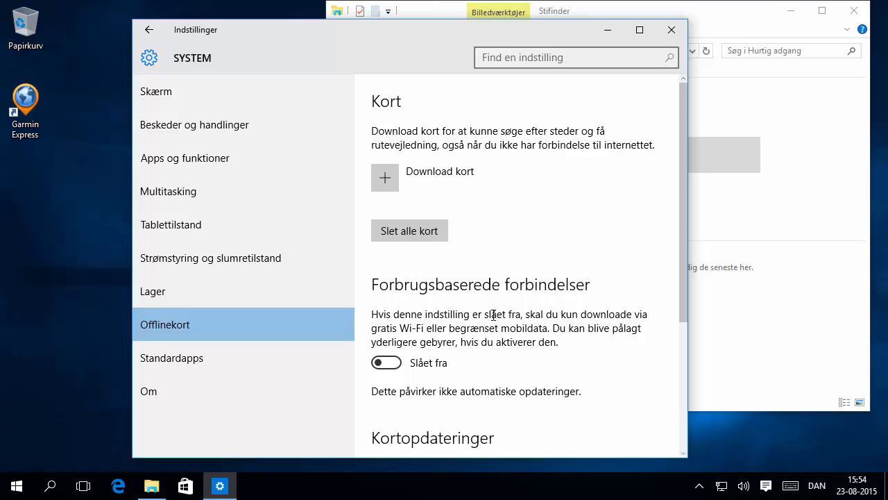
Show the Standardapps page and review the default app categories, the reset option and the links for file type, protocol and app defaults.
click(313, 361)
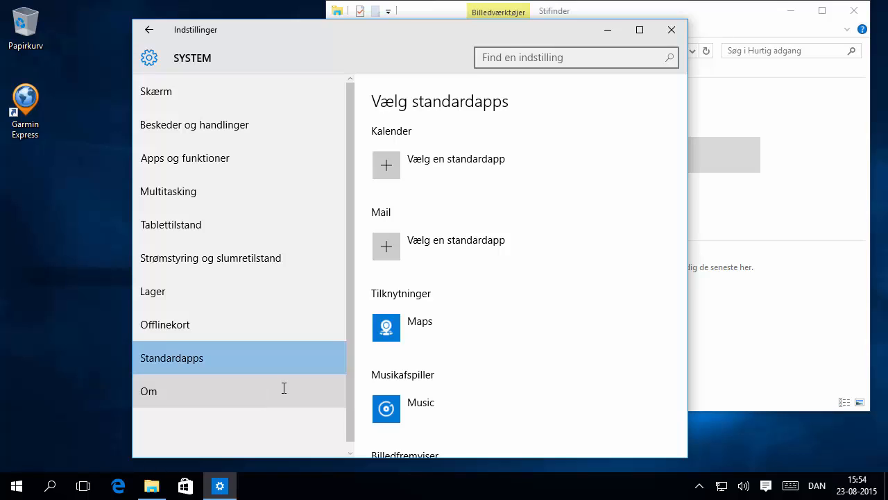
scroll(559, 303, down, 5)
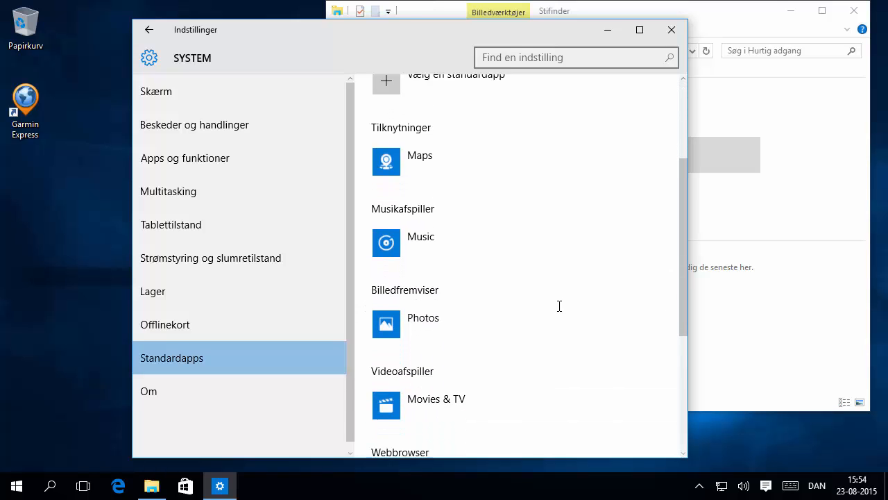
scroll(559, 306, down, 5)
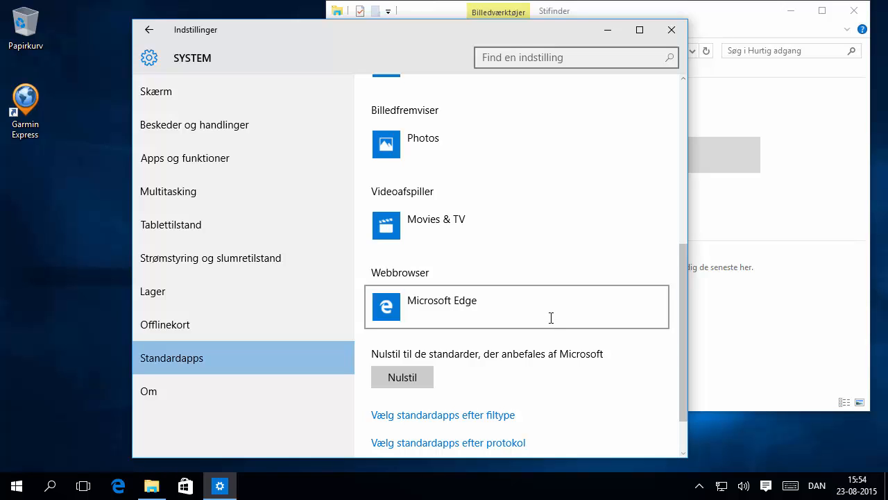
scroll(551, 318, up, 8)
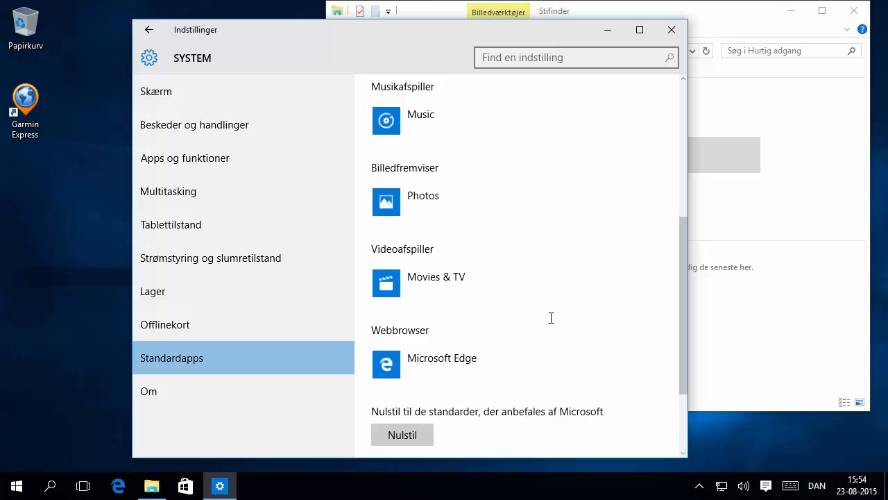
scroll(551, 318, up, 2)
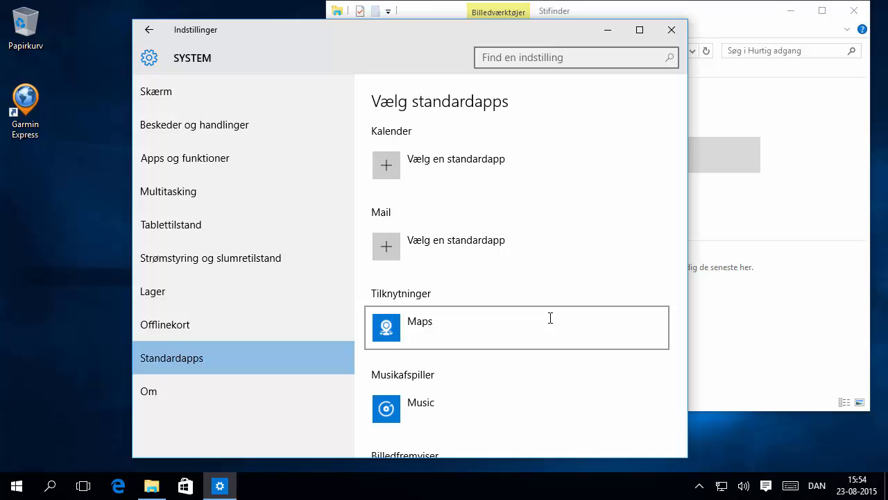
scroll(550, 317, down, 5)
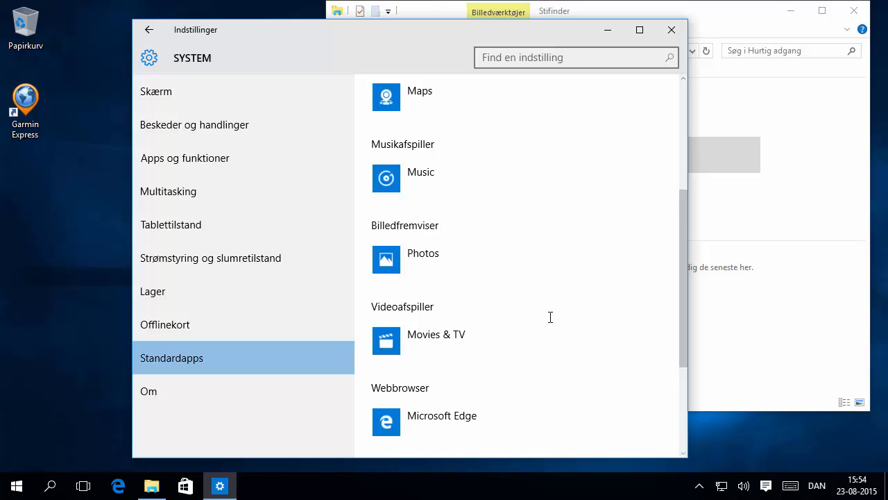
scroll(550, 317, down, 3)
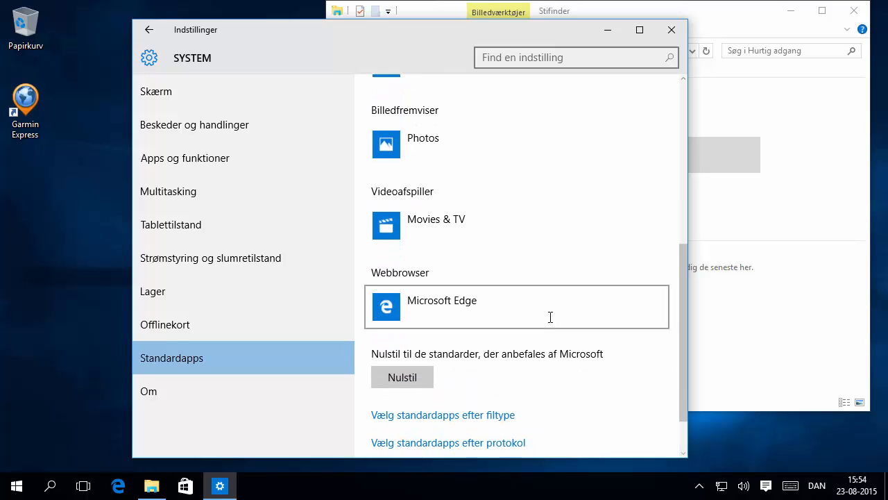
scroll(550, 317, down, 2)
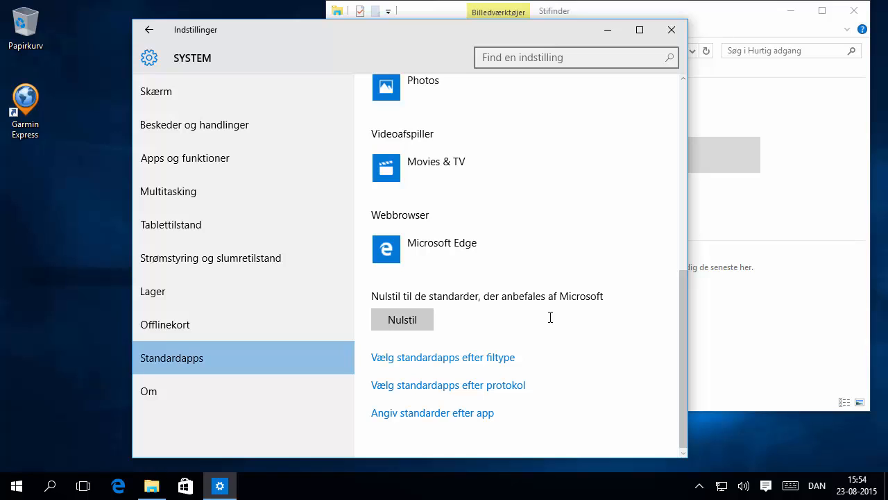
scroll(550, 317, up, 9)
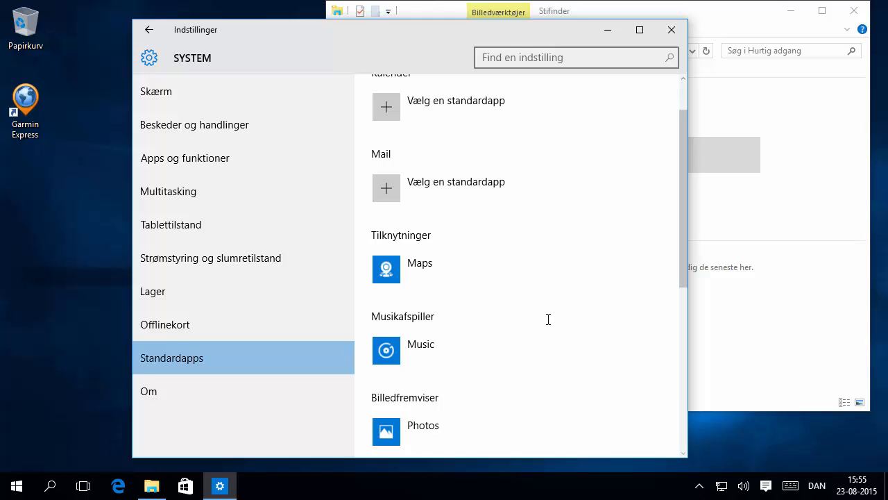
scroll(548, 319, down, 5)
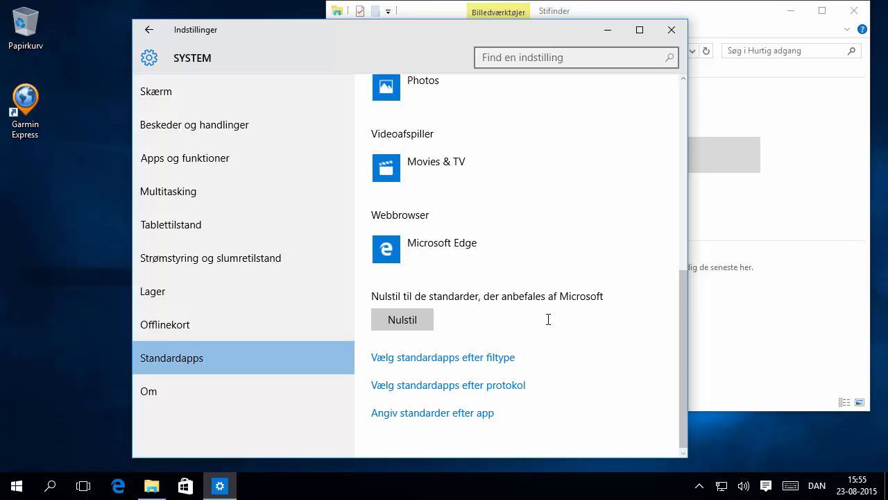
Show the Om page and review the PC specifications and the links under Relaterede indstillinger.
click(250, 385)
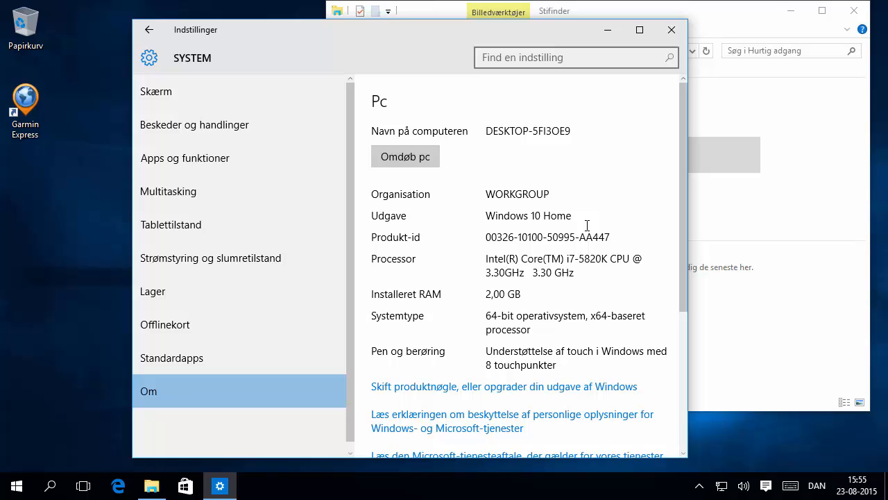
scroll(587, 226, down, 5)
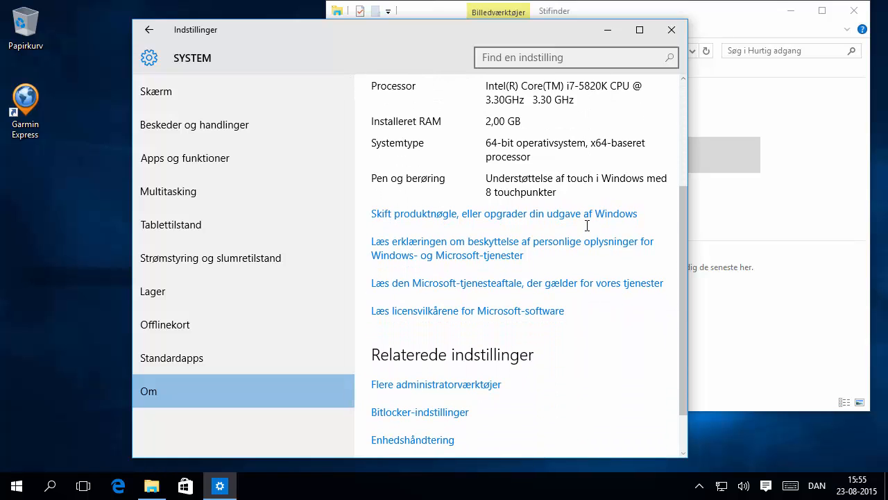
scroll(587, 226, down, 1)
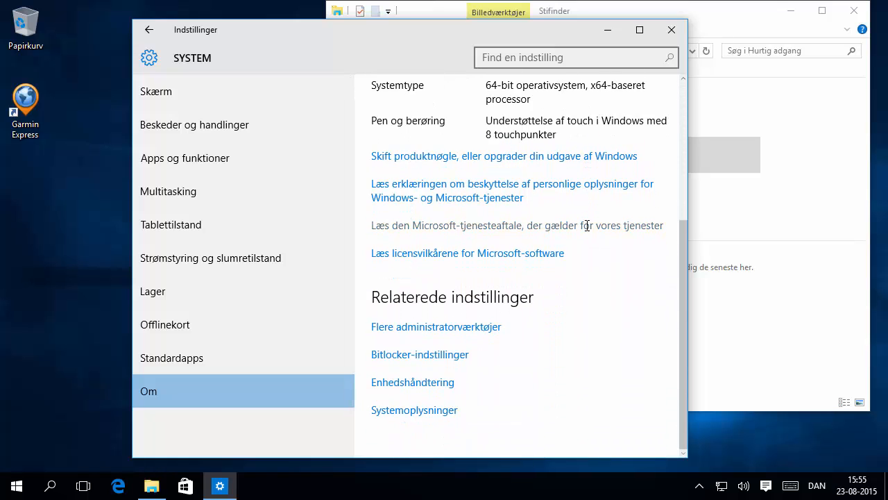
scroll(587, 225, up, 6)
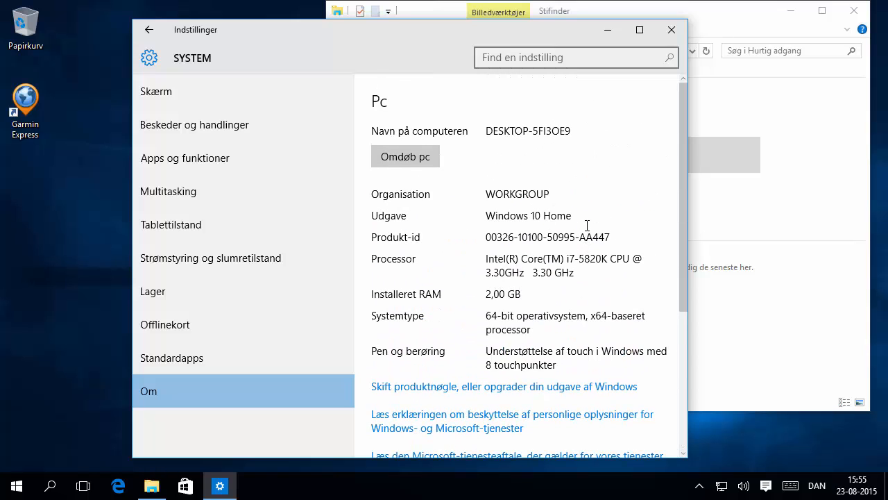
scroll(587, 226, down, 5)
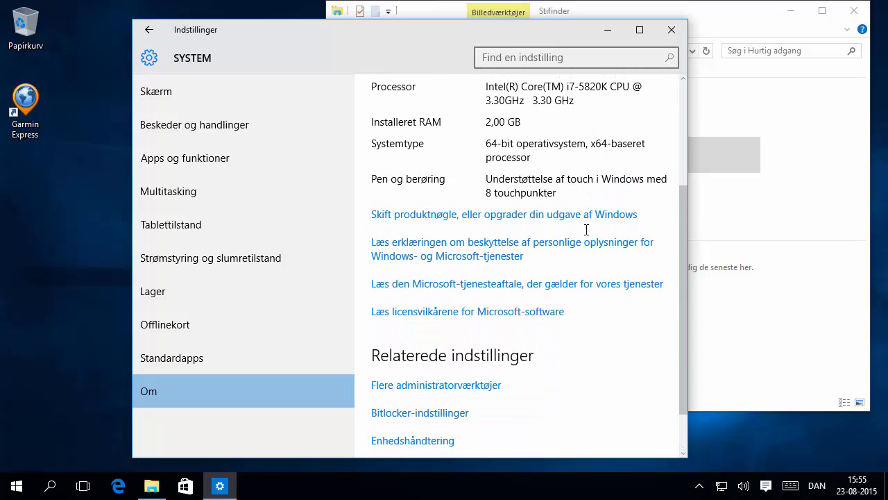
scroll(517, 317, down, 2)
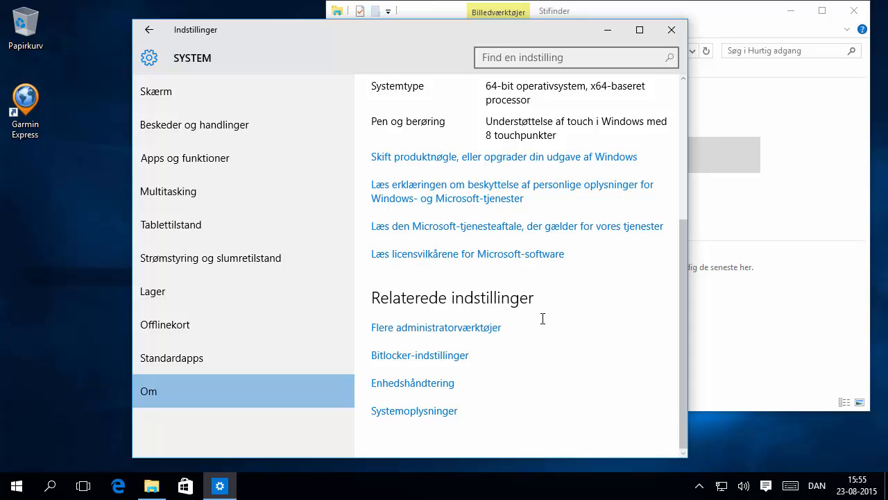
Open Enhedshåndtering from the related settings, and close it together with the Indstillinger and File Explorer windows.
click(402, 383)
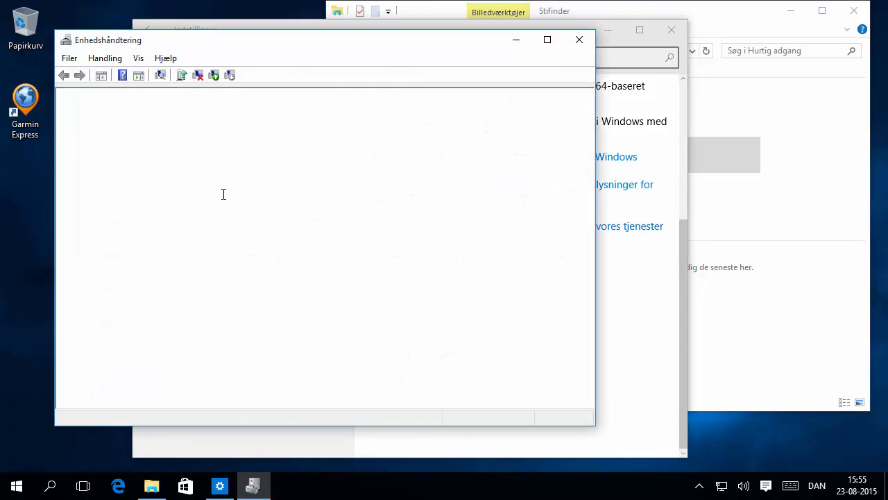
click(580, 40)
click(671, 30)
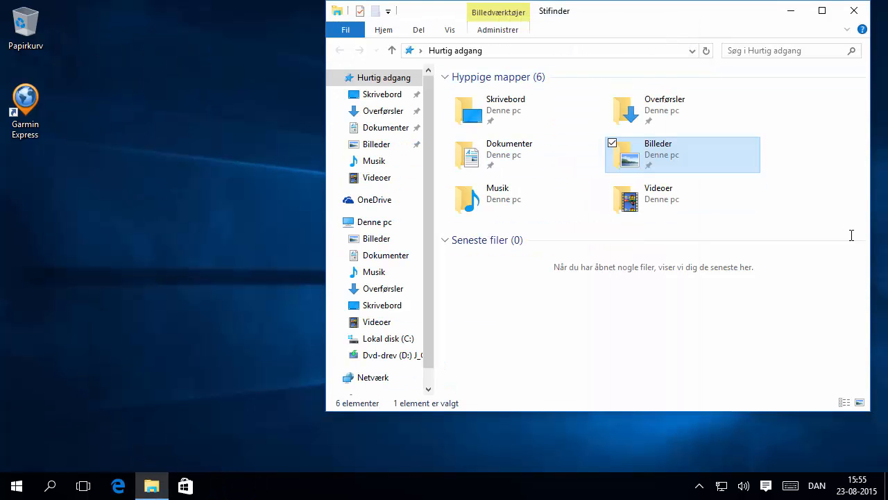
click(855, 10)
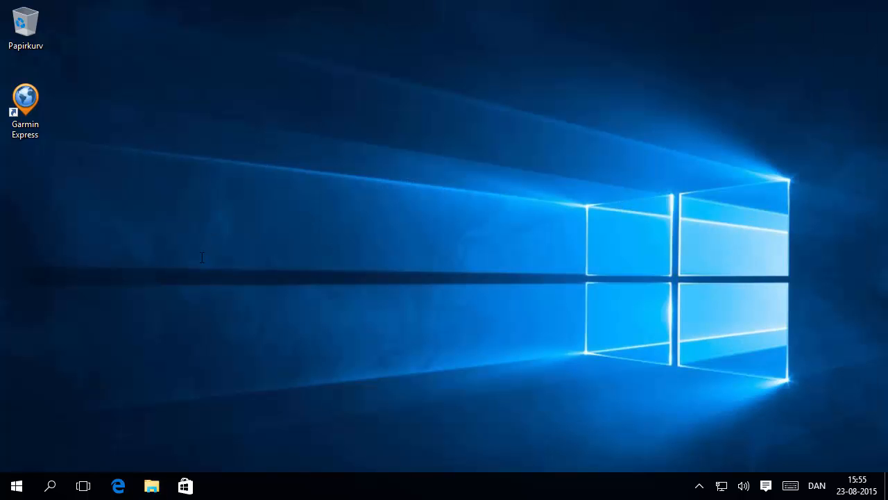
Open File Explorer, look through its navigation pane, move the window across the desktop and close it.
click(151, 485)
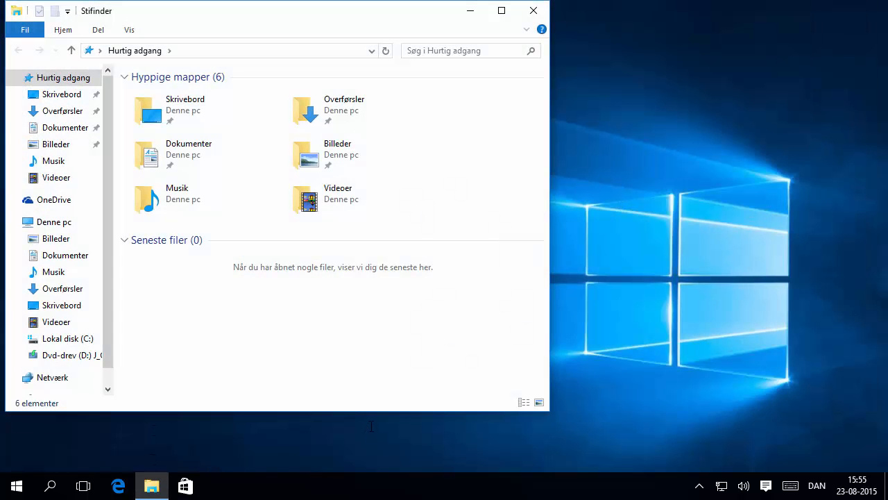
scroll(108, 283, down, 1)
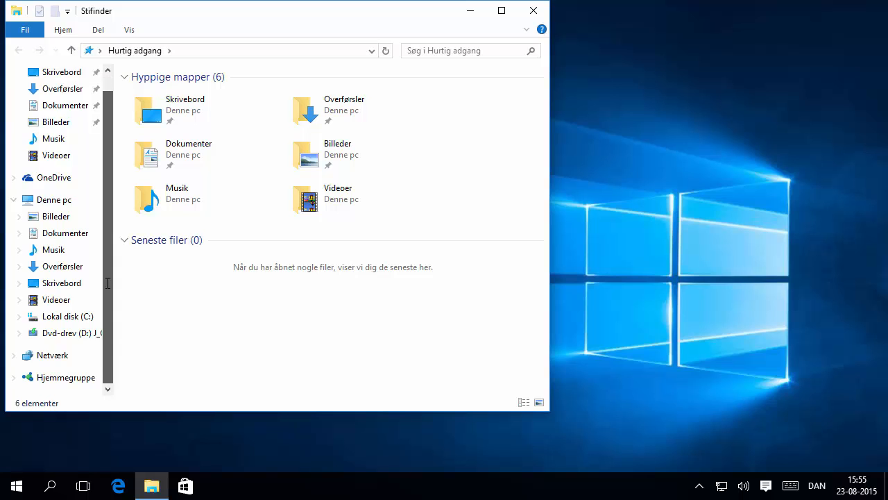
scroll(108, 292, up, 1)
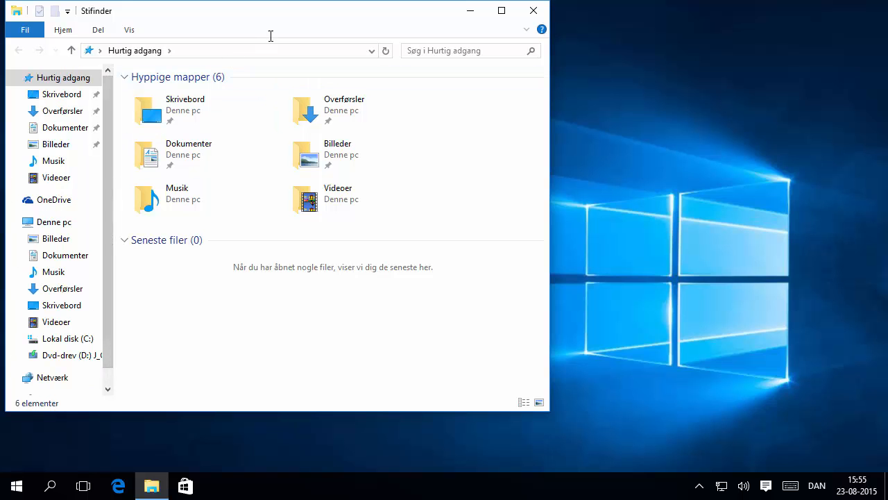
drag(305, 12, 459, 26)
click(686, 25)
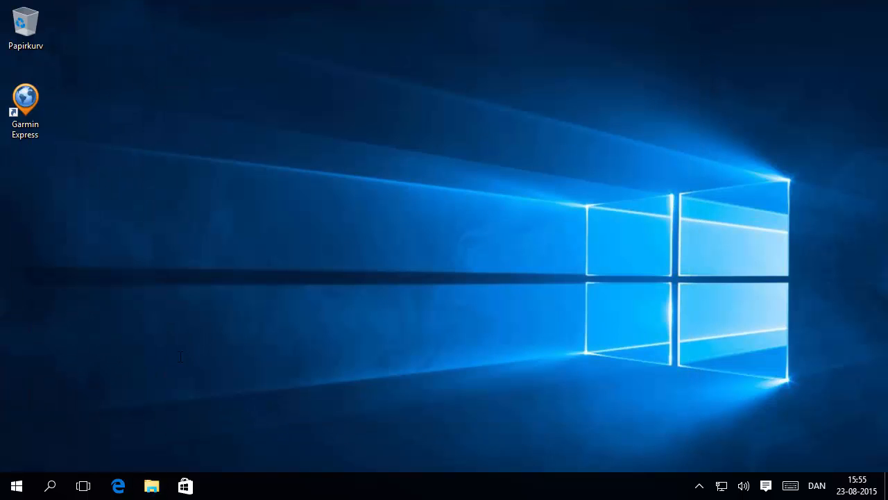
Open File Explorer from Start and maximize its window.
click(17, 485)
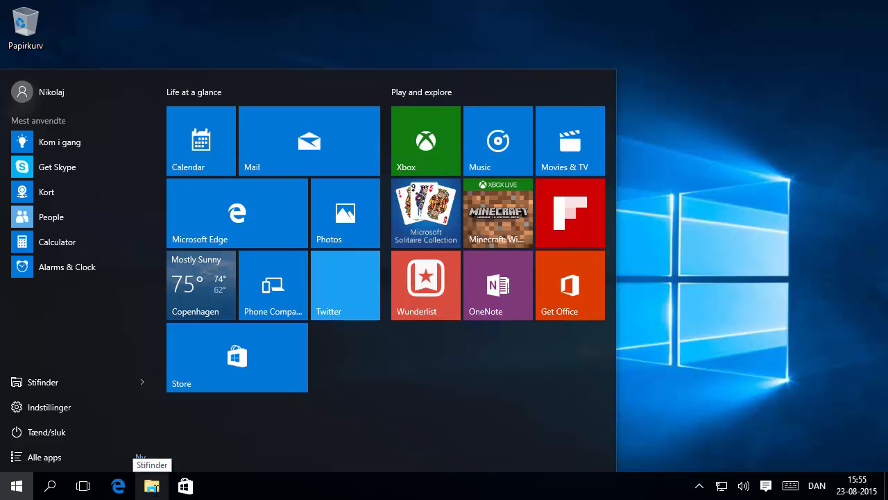
click(43, 382)
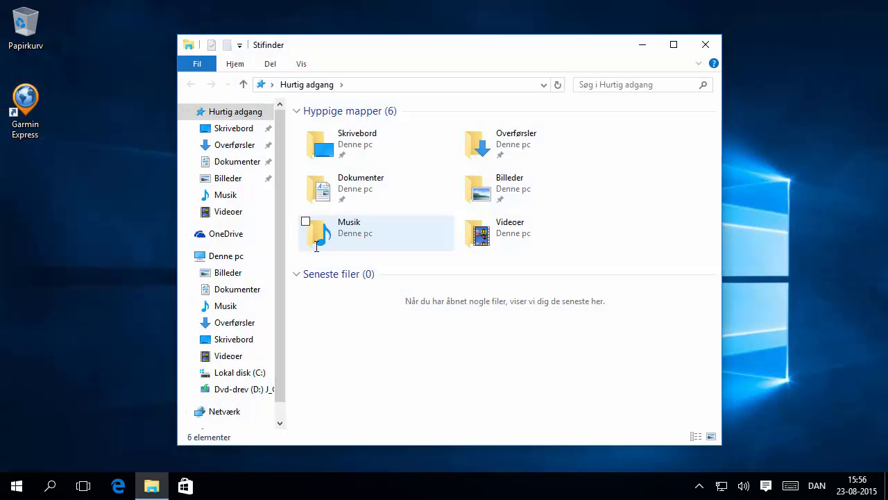
double_click(439, 48)
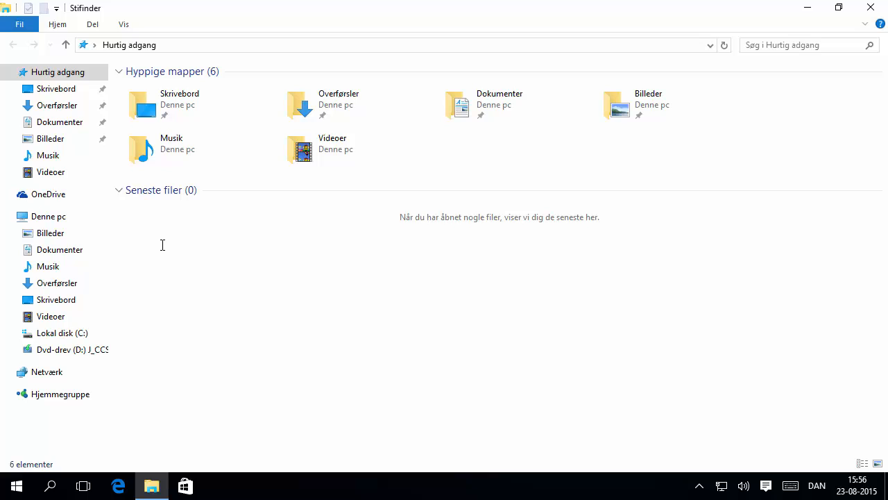
Browse Lokal disk (C:) and the Videoer, Skrivebord, Overførsler, Musik, Dokumenter and Billeder folders, and expand and collapse the C: drive's folder tree.
click(60, 333)
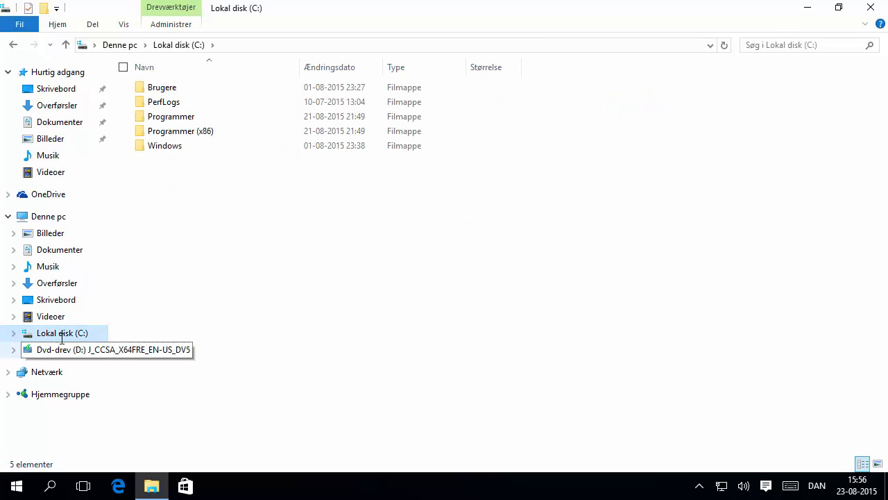
click(65, 316)
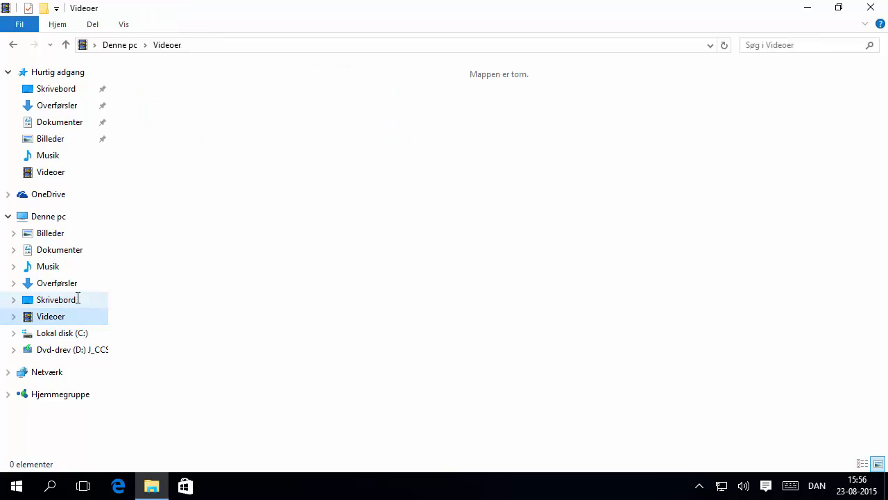
click(78, 298)
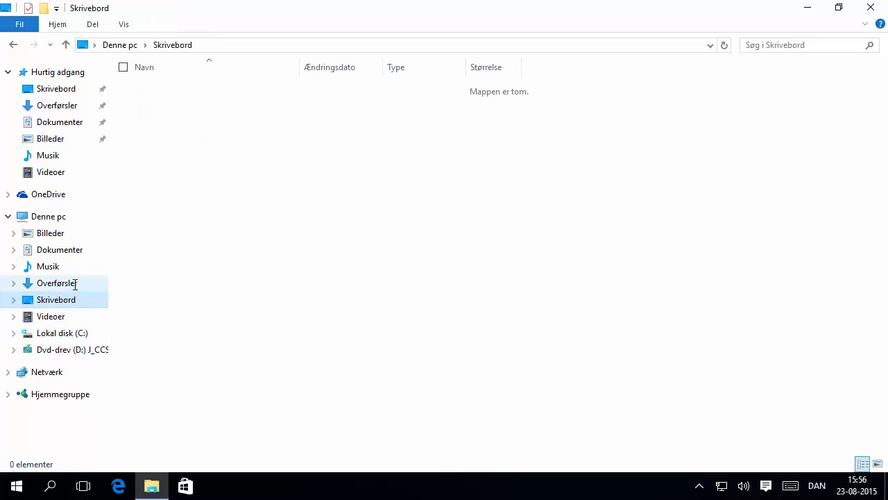
click(75, 283)
click(74, 266)
click(72, 250)
click(69, 233)
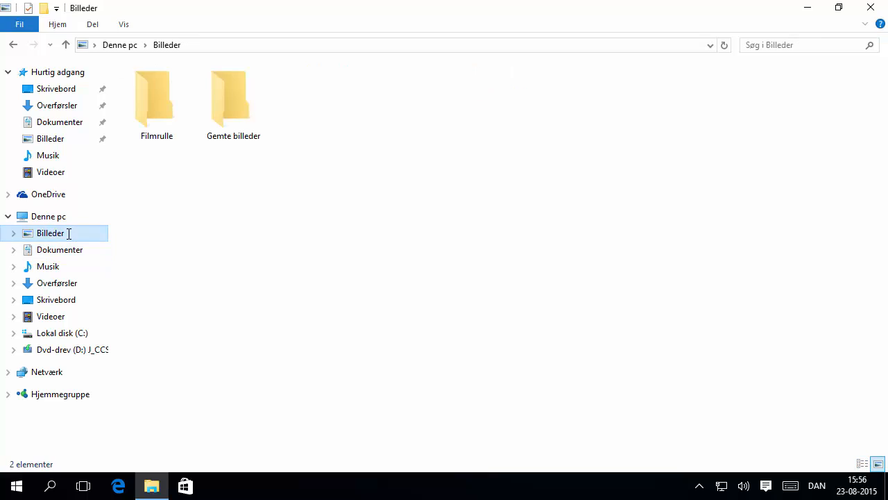
click(13, 333)
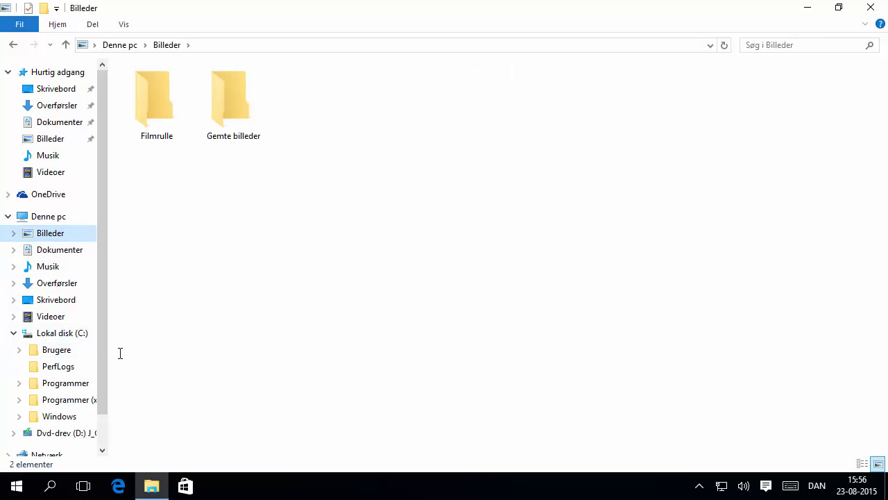
click(13, 333)
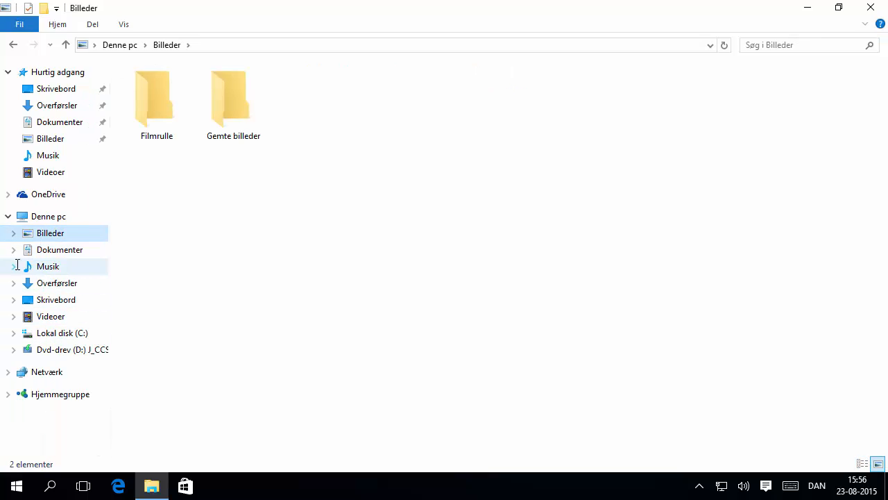
Open the Dokumenter folder under Denne pc, view its Egenskaber dialog and dismiss it without changes.
click(60, 251)
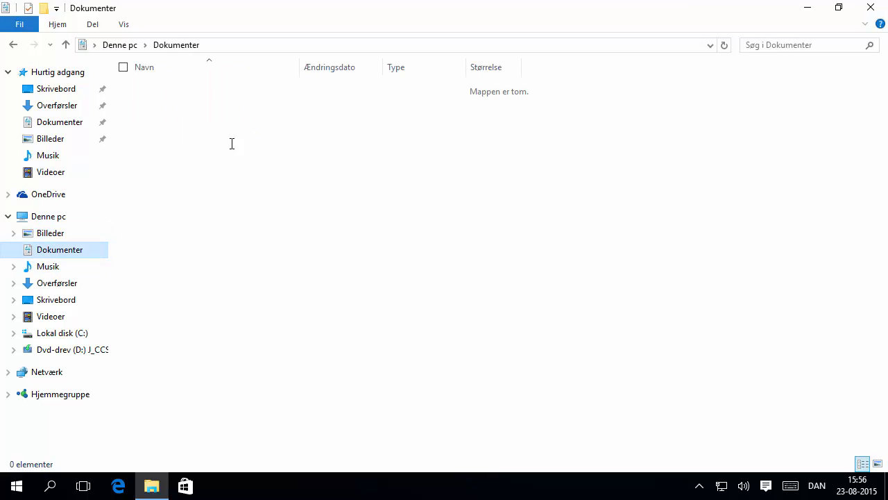
right_click(238, 124)
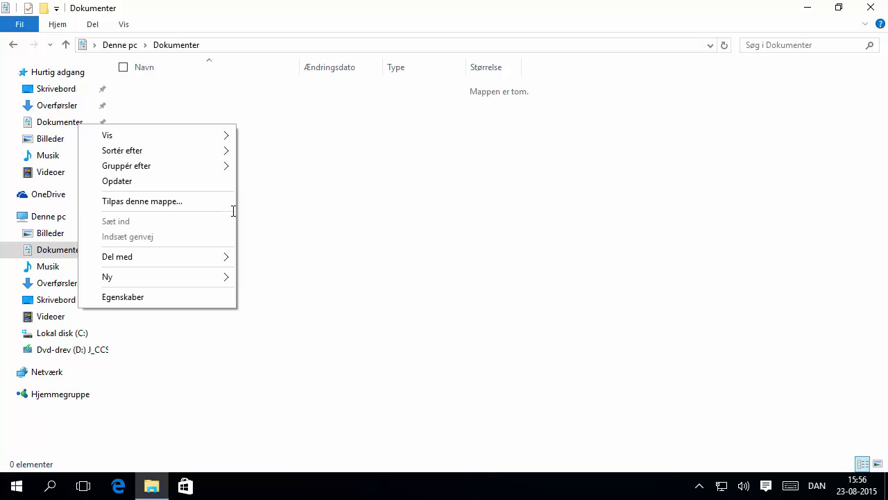
click(201, 296)
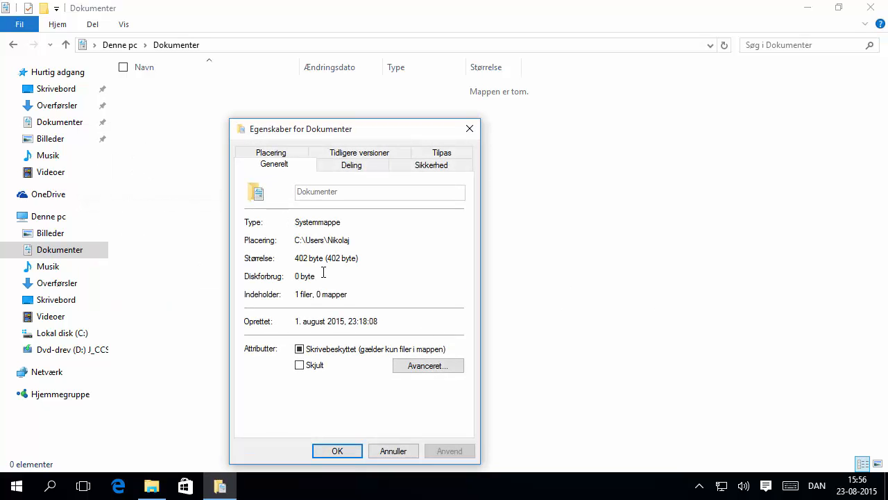
click(394, 452)
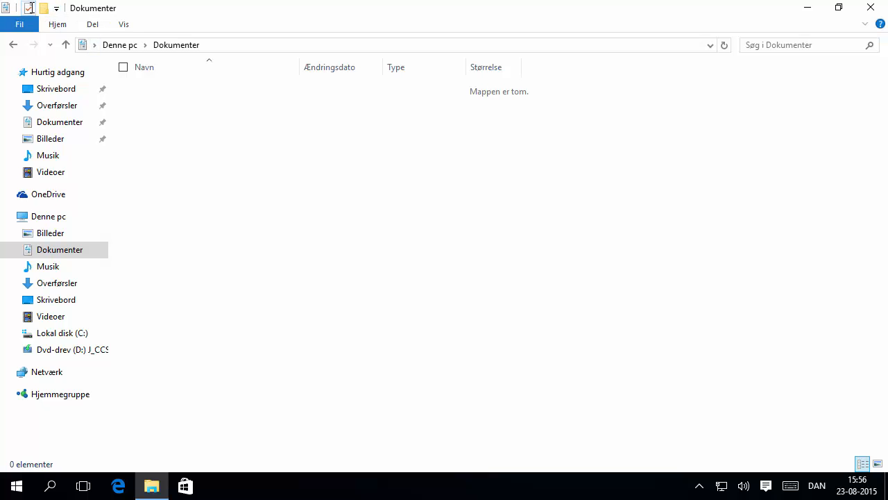
Restore the maximized window to its smaller size, and view Dokumenter's properties using the Quick Access toolbar shortcut.
drag(160, 7, 285, 46)
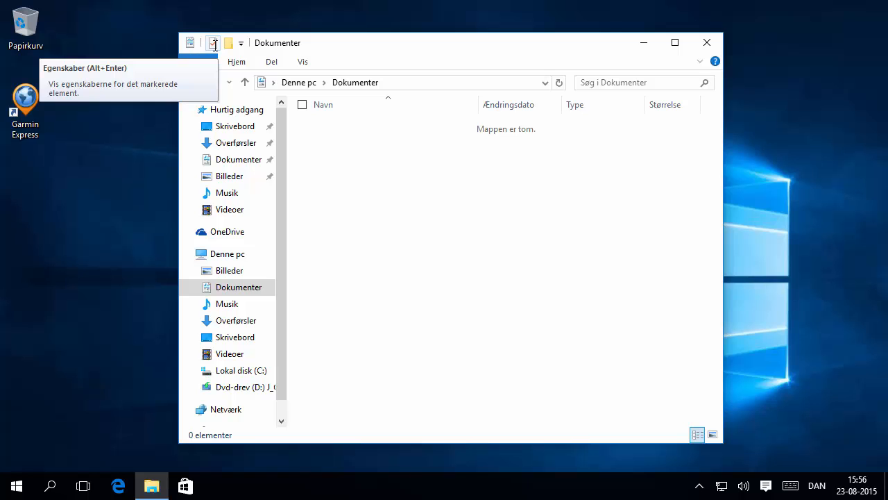
click(214, 45)
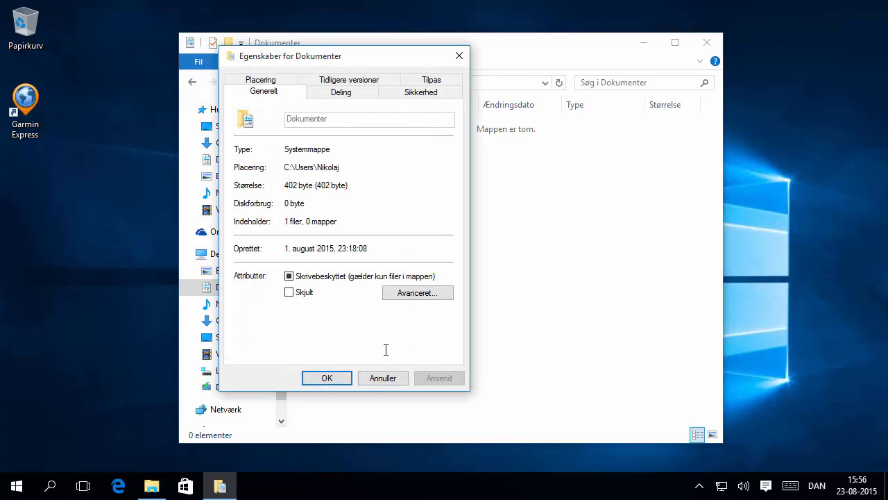
click(383, 378)
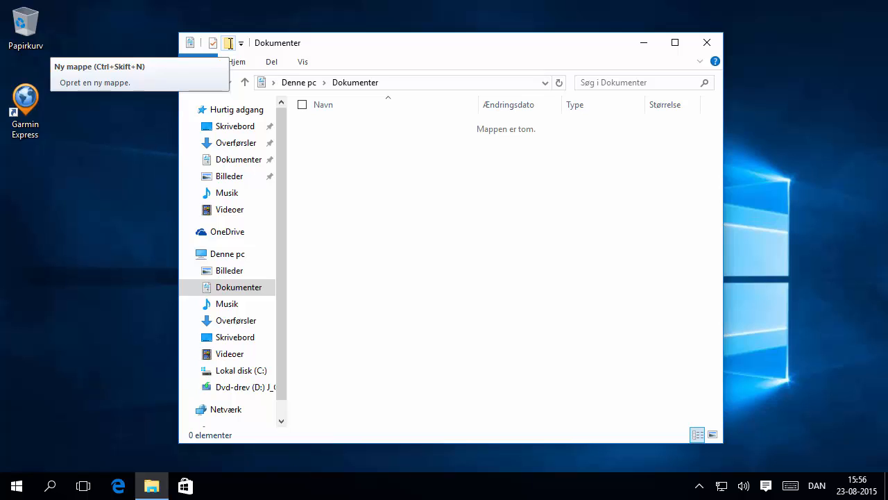
Create a new folder named "Nye dokumenter" in Dokumenter and deselect it.
click(230, 44)
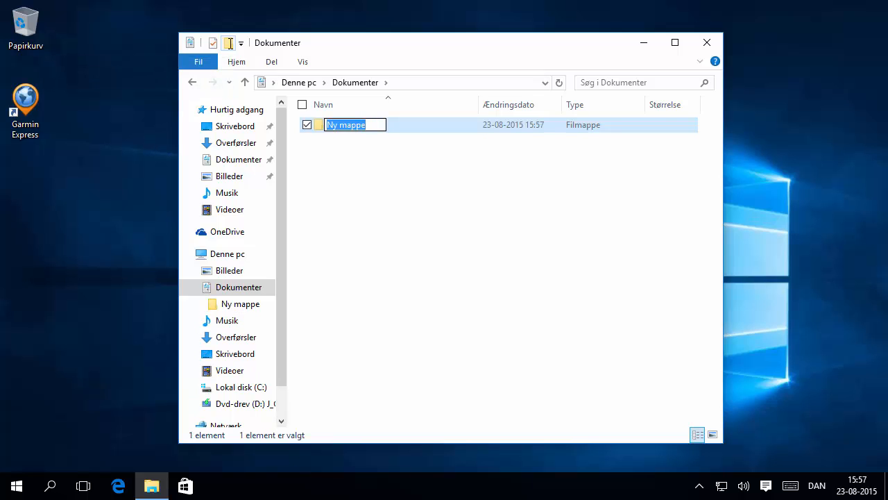
text(Nye dokumenter)
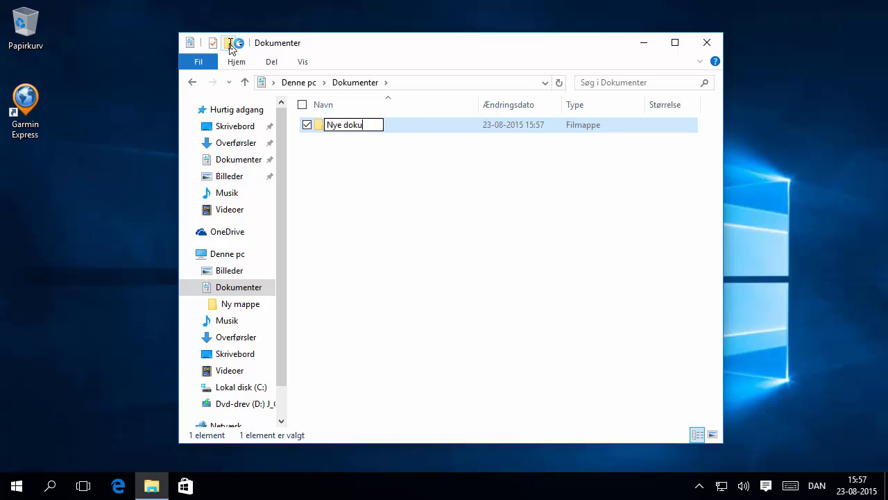
key(Return)
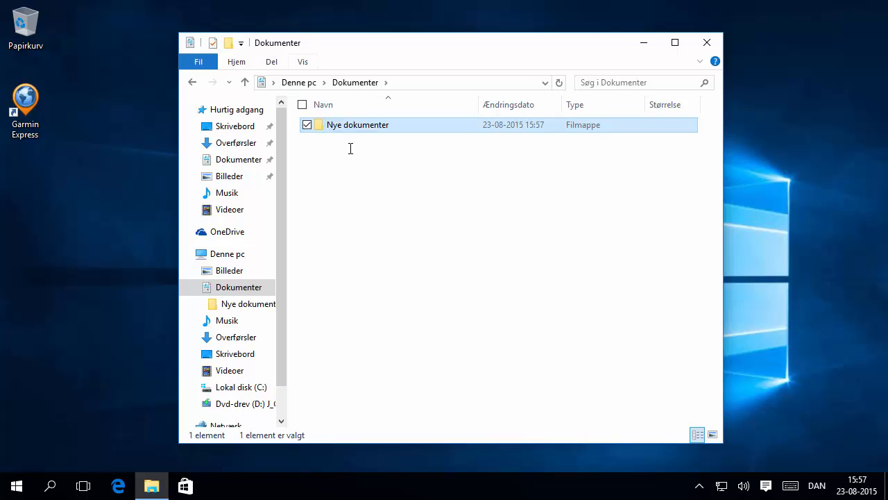
click(356, 160)
Show the Quick Access toolbar below the ribbon, and move it back above the ribbon.
click(240, 44)
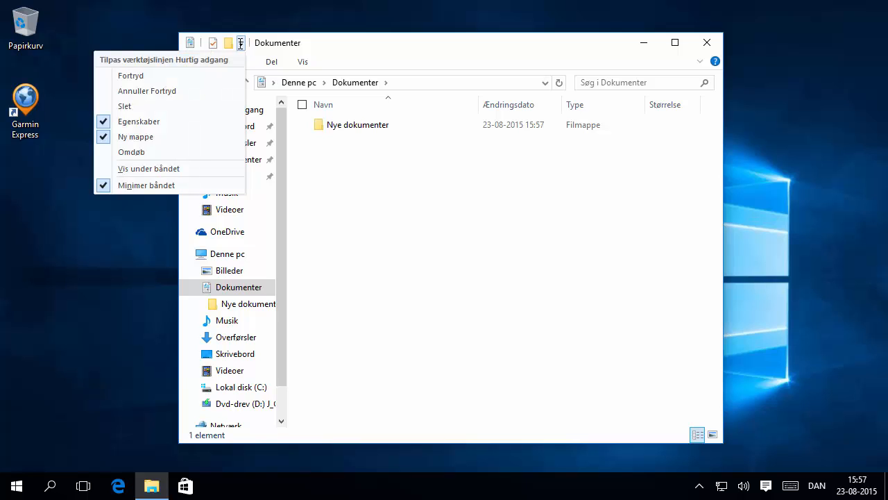
click(146, 169)
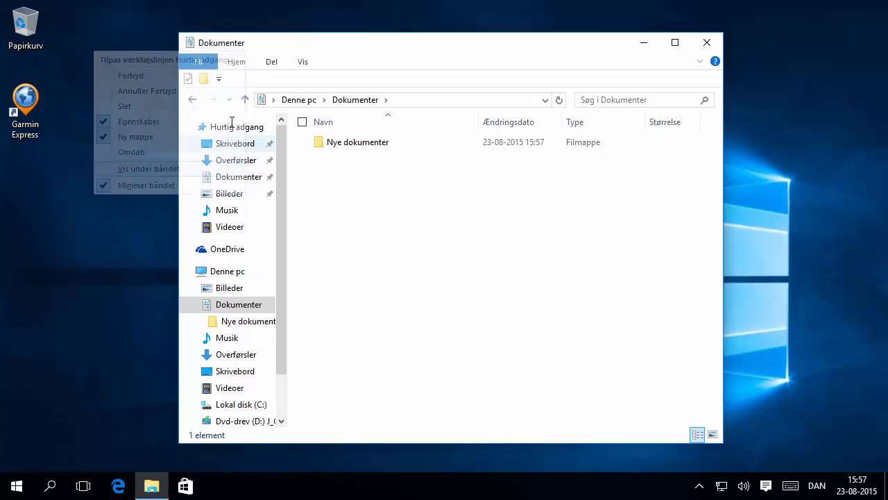
click(219, 80)
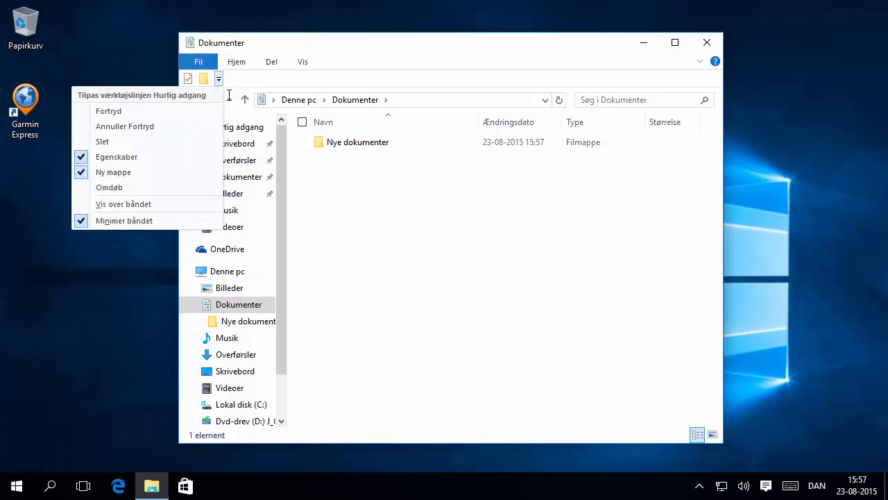
click(129, 208)
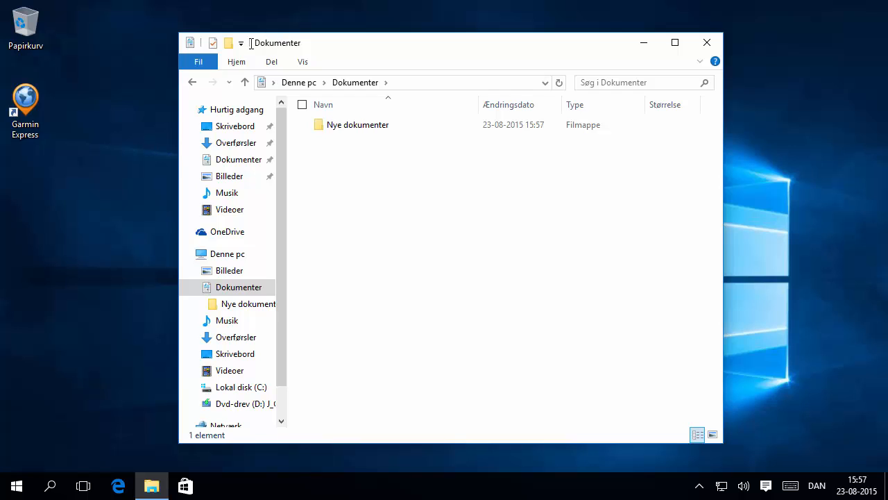
click(241, 43)
Show the window's system menu with its move, size and close commands, and close the Dokumenter window through its title bar icon.
click(190, 43)
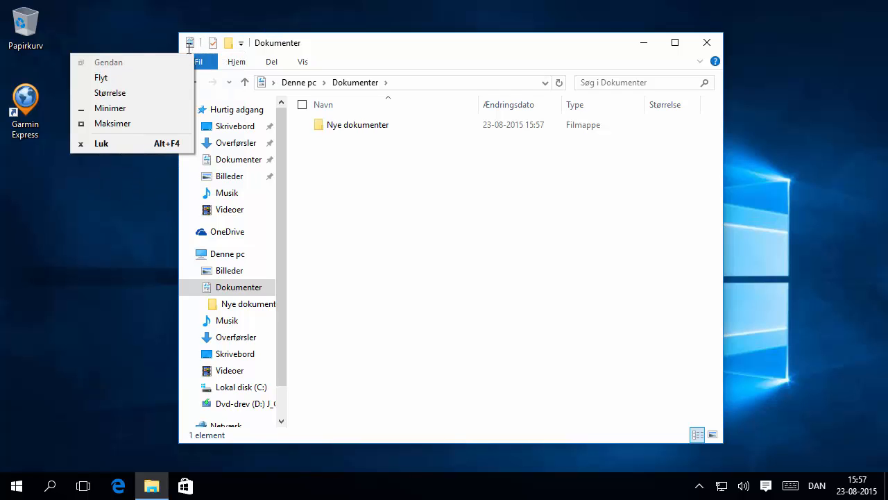
click(465, 208)
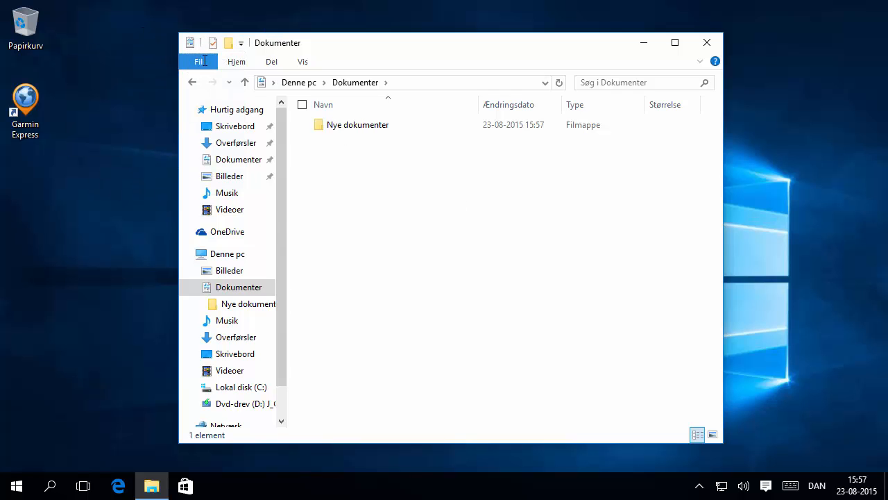
click(189, 43)
click(351, 147)
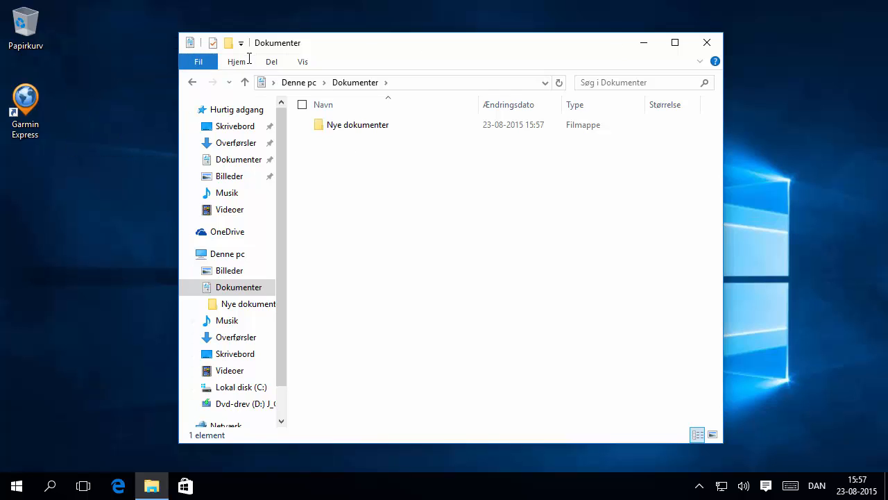
double_click(189, 43)
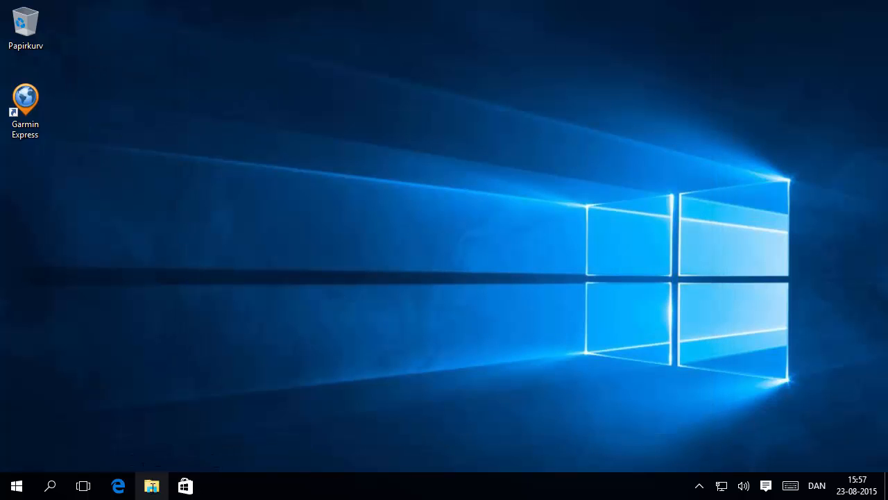
Reopen File Explorer, look inside Nye dokumenter in the Dokumenter folder, and return to Dokumenter.
click(152, 485)
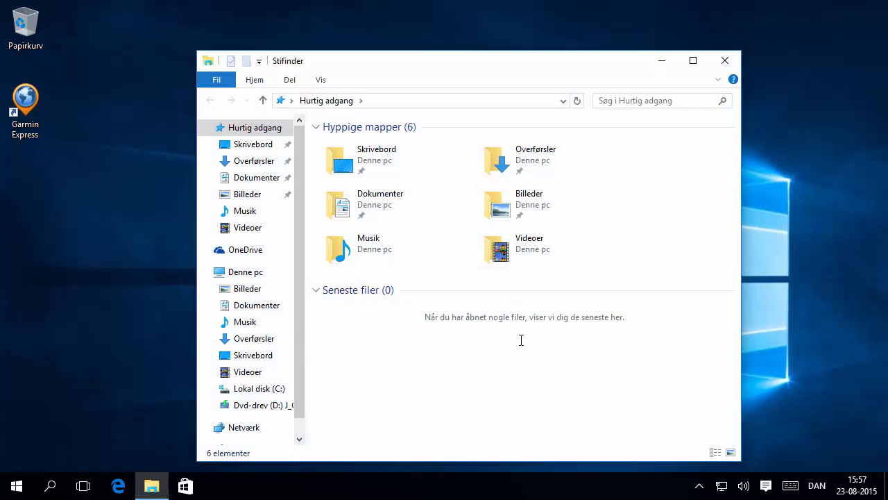
click(220, 178)
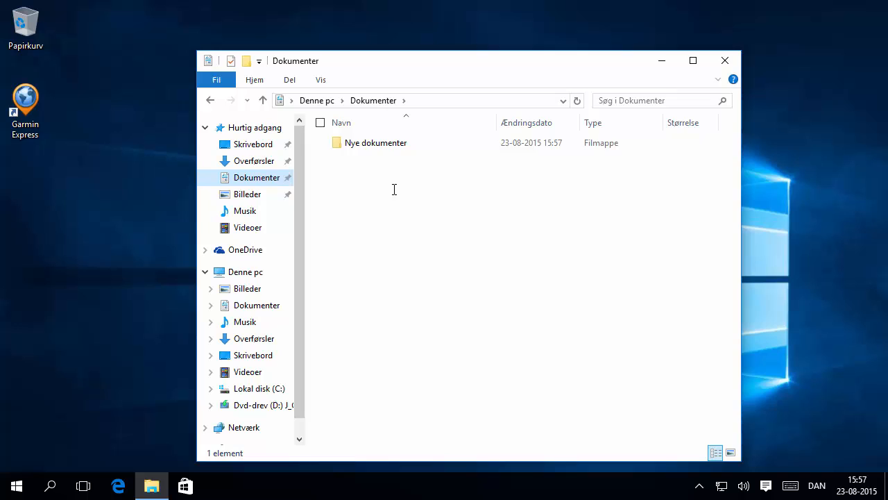
double_click(389, 143)
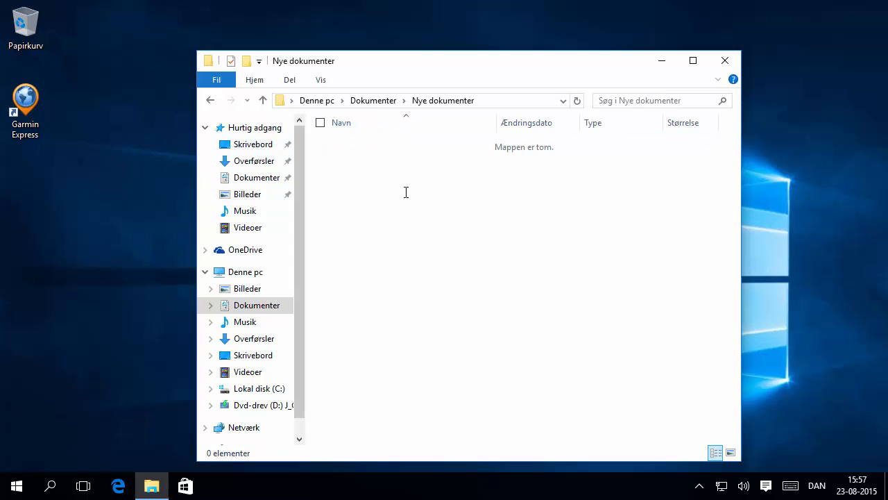
click(247, 177)
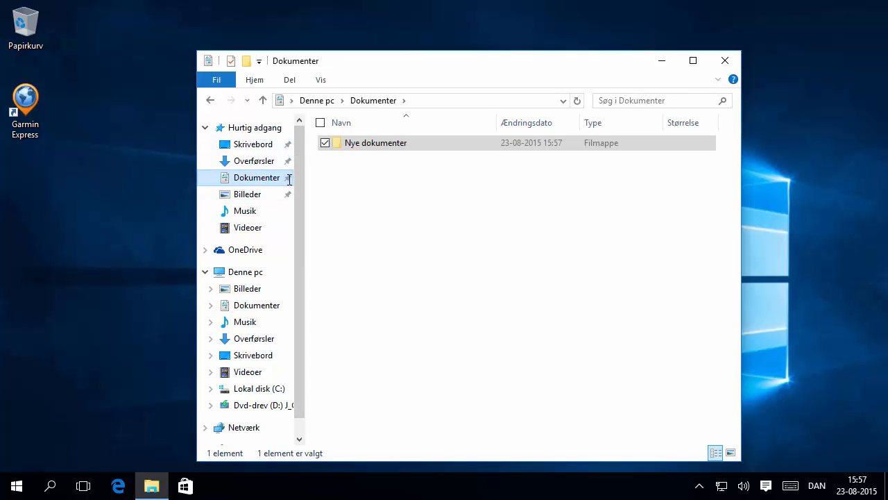
Show the command for unpinning Dokumenter from Hurtig adgang, and dismiss it without unpinning the folder.
click(288, 179)
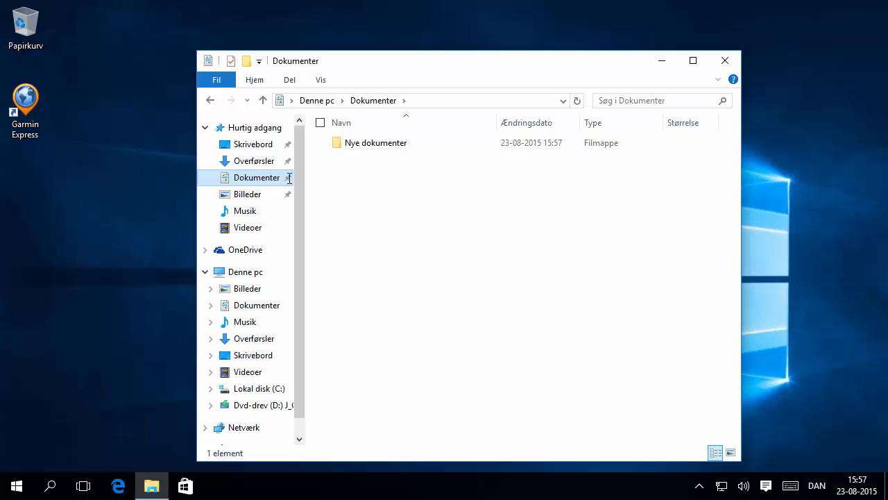
right_click(289, 180)
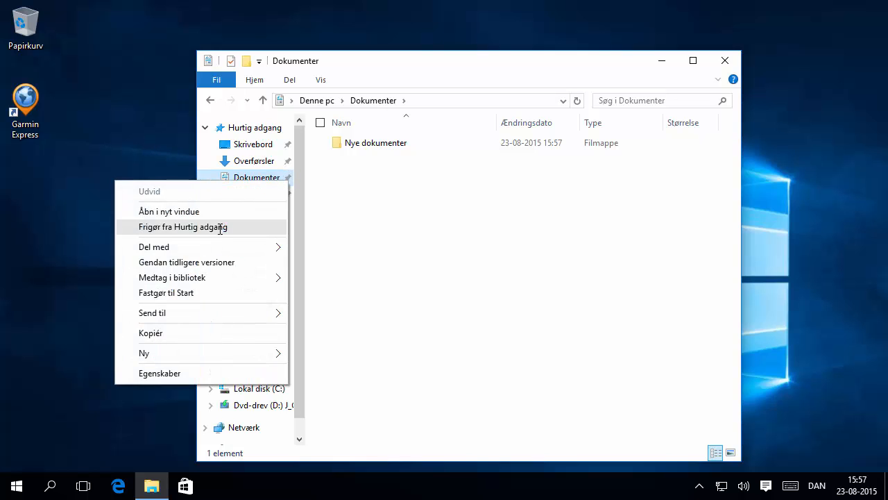
click(263, 163)
Show the Hurtig adgang overview, and display the contents of Lokal disk (C:).
click(260, 129)
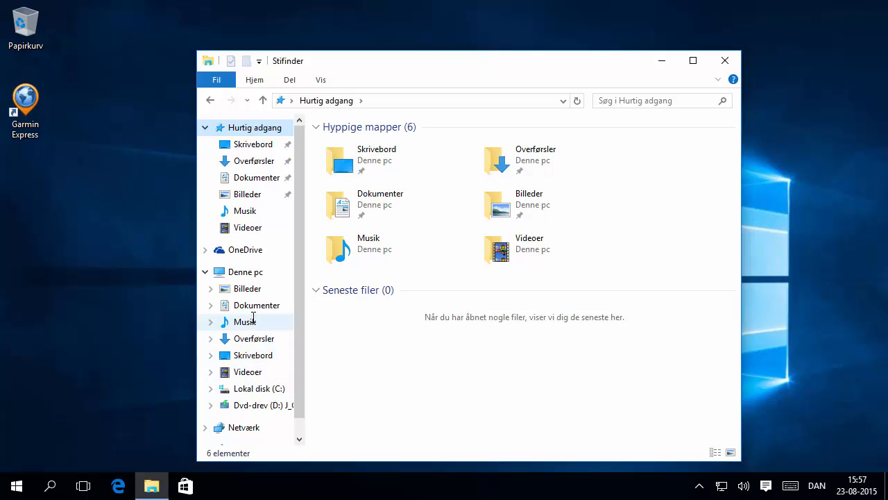
click(254, 319)
click(262, 390)
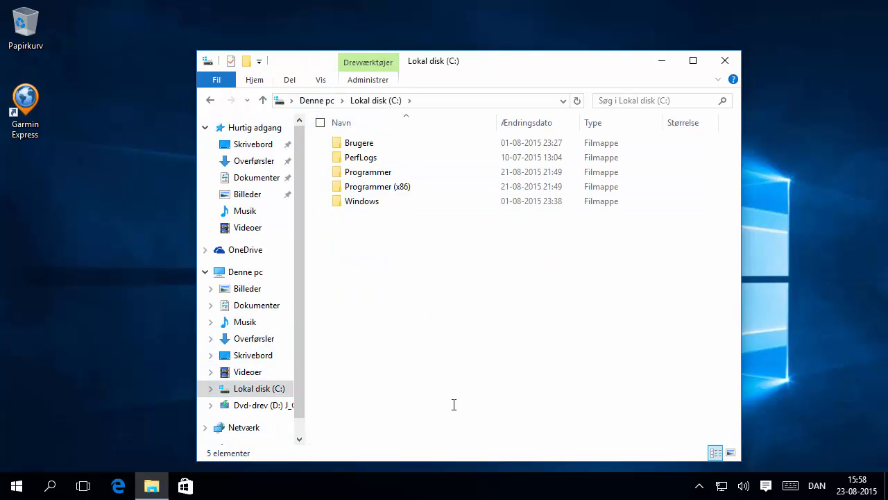
Create a folder named Nye test mappe on Lokal disk (C:).
key(ctrl+shift+n)
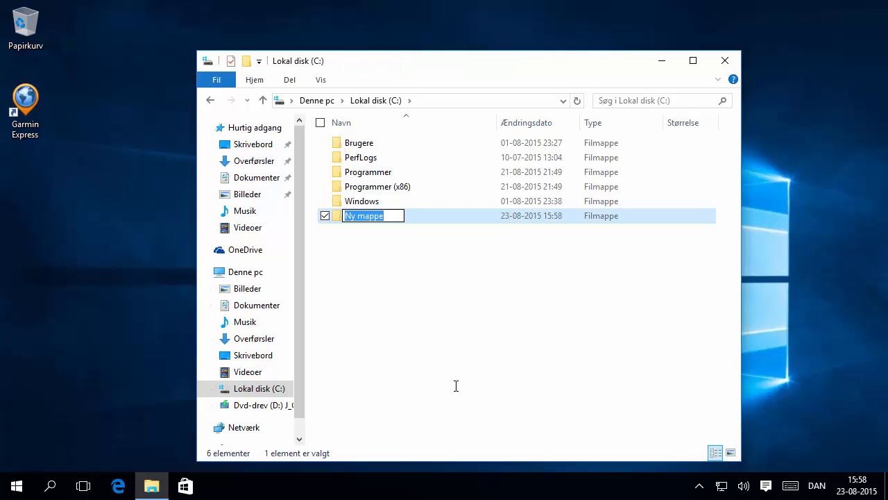
text(Nye te)
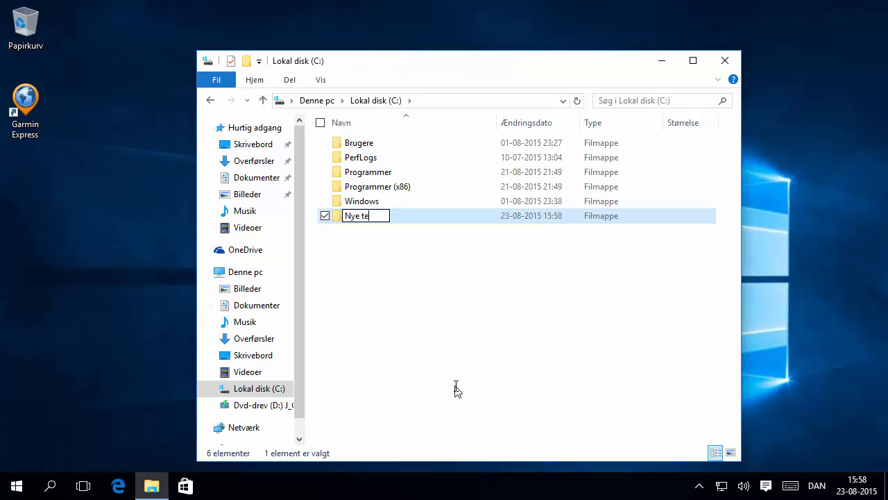
text(st mappe)
key(Return)
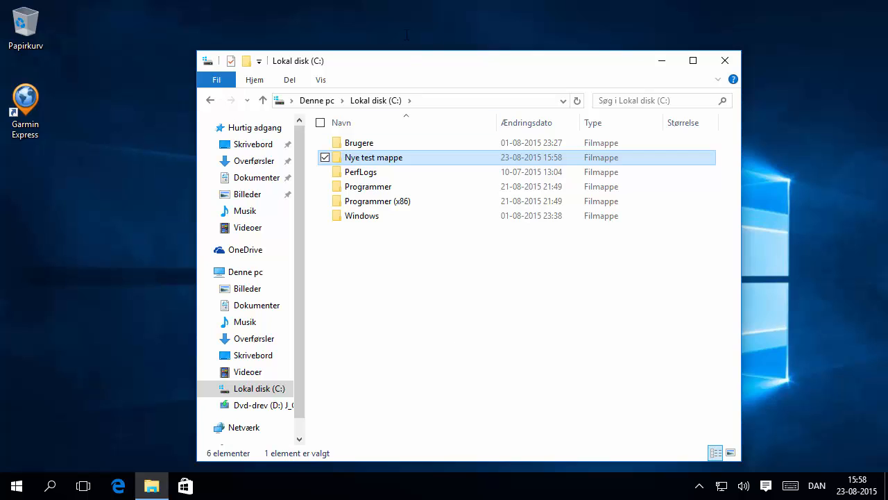
Pin Nye test mappe to Hurtig adgang, and open the folder from there.
right_click(378, 159)
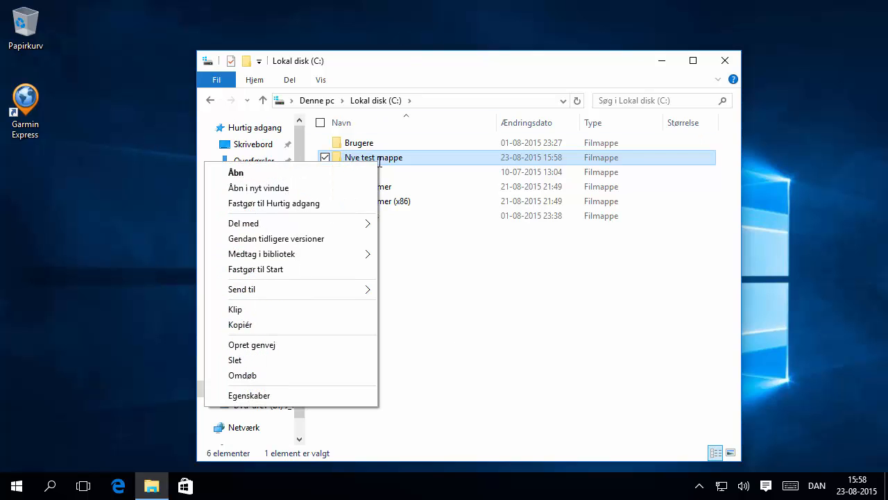
click(326, 202)
click(264, 213)
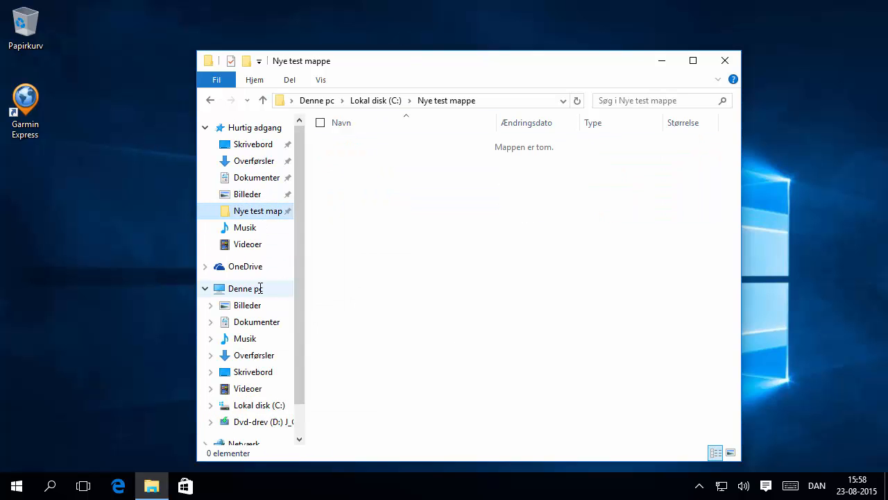
Unpin Nye test mappe from Hurtig adgang, and return to the contents of Lokal disk (C:).
right_click(267, 211)
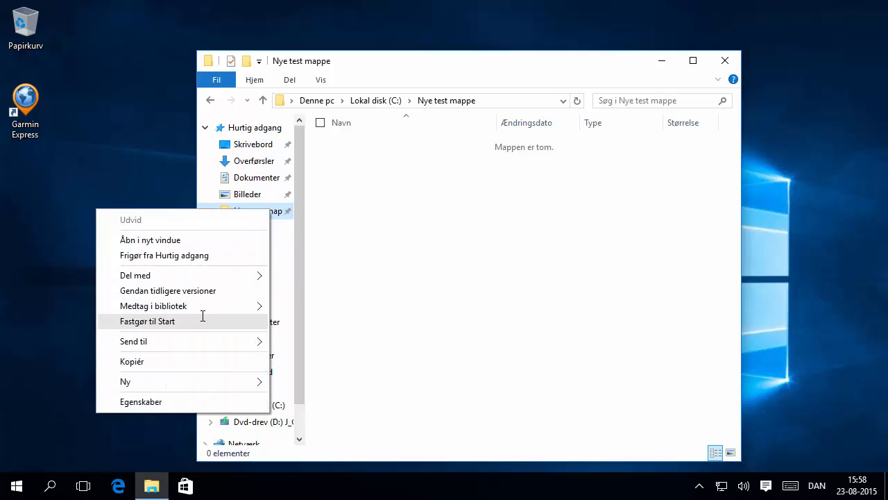
click(211, 255)
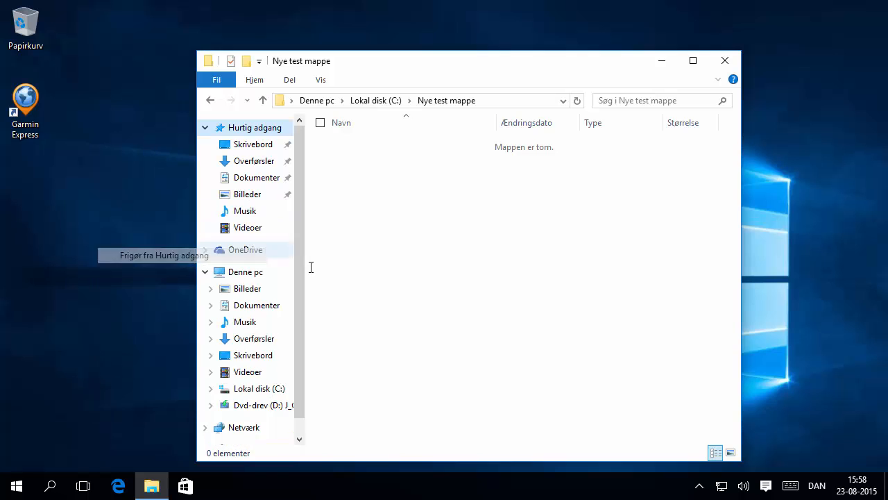
click(258, 389)
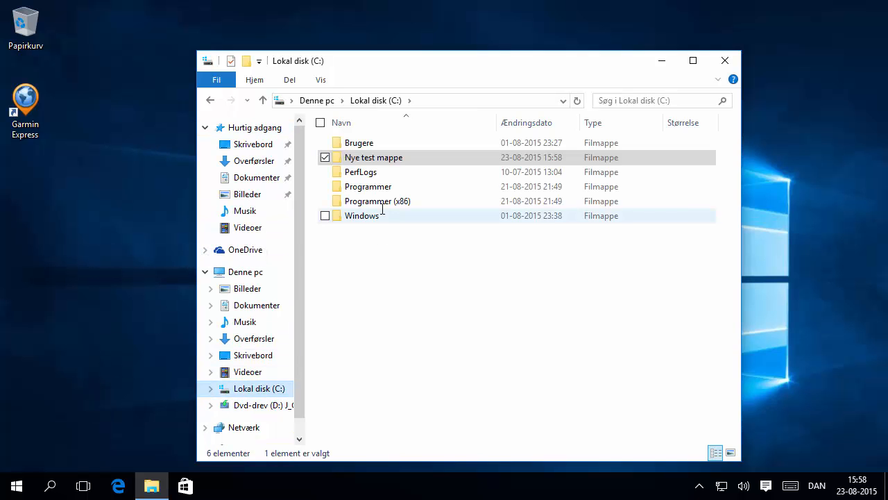
Add Windows, Programmer (x86), Programmer and PerfLogs to the selection with their check boxes, and clear the whole selection.
click(325, 216)
click(324, 201)
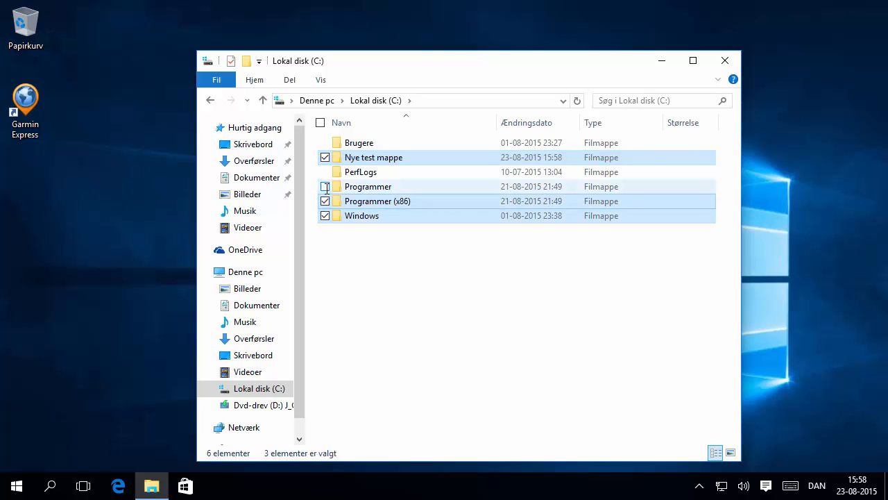
click(324, 186)
click(324, 172)
click(431, 333)
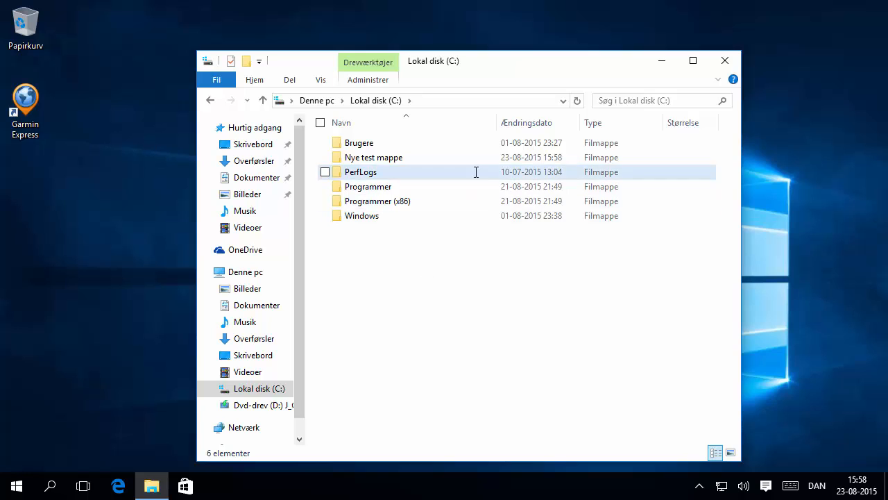
Select the continuous range of folders from Brugere through Programmer, and clear the selection.
click(393, 142)
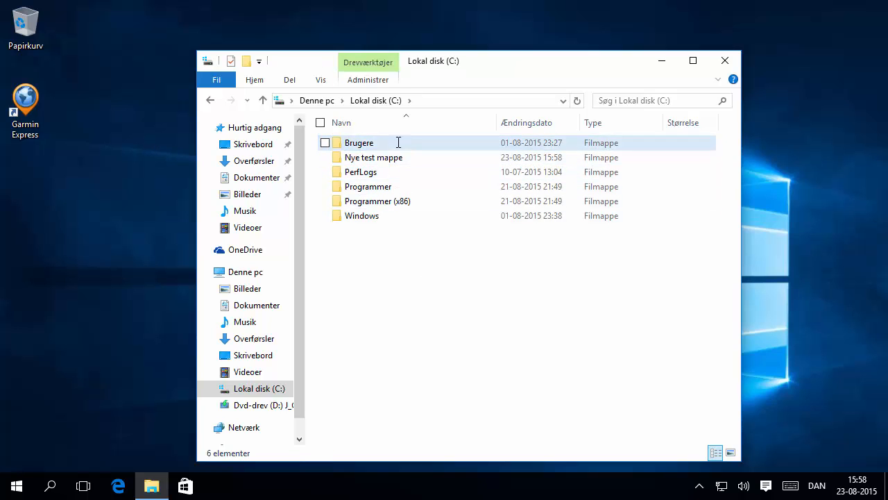
drag(398, 142, 405, 187)
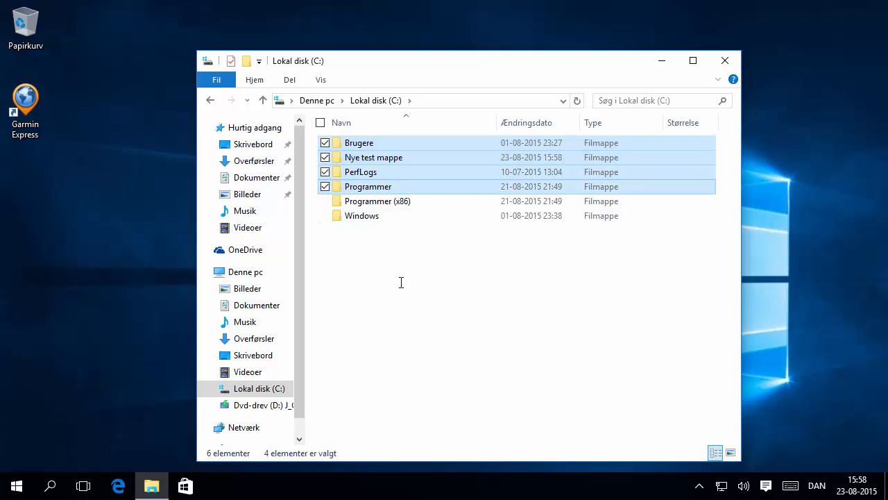
click(343, 274)
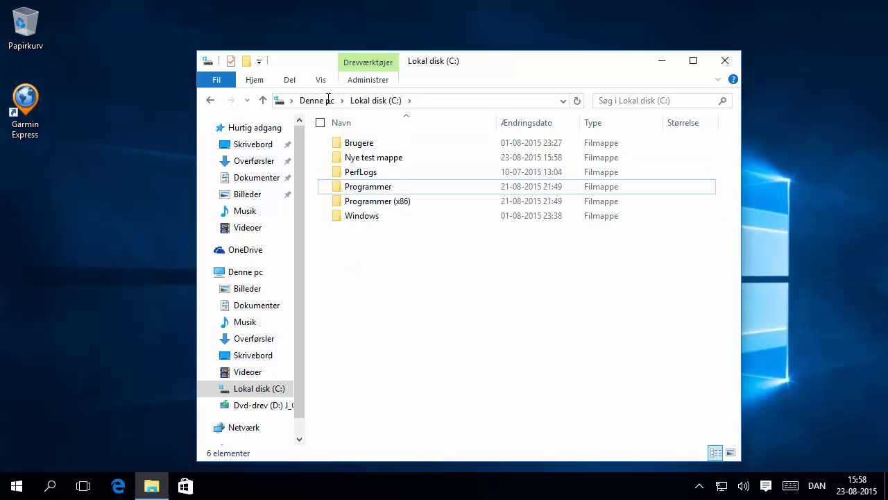
Tick the check boxes of all six folders on Lokal disk (C:), from Brugere down to Windows.
click(325, 143)
click(324, 157)
click(324, 172)
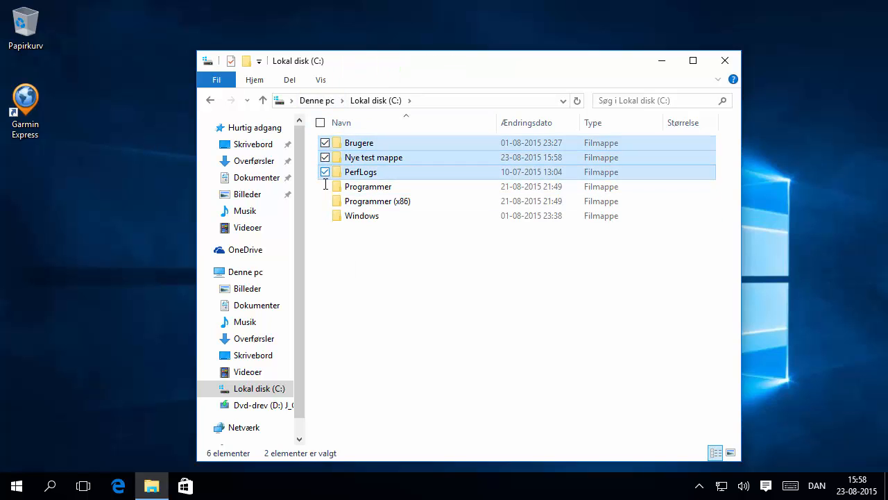
click(324, 186)
click(325, 200)
click(325, 215)
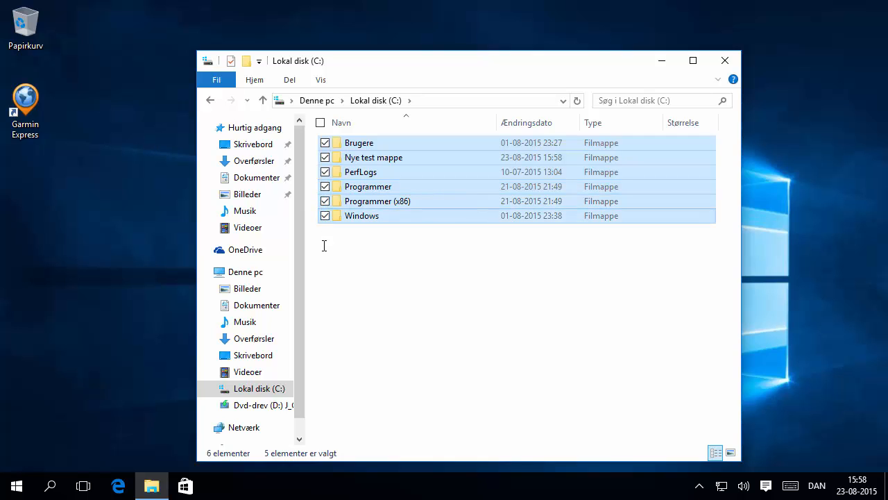
Untick the check boxes of all six folders one by one, from Windows up to Brugere.
click(325, 215)
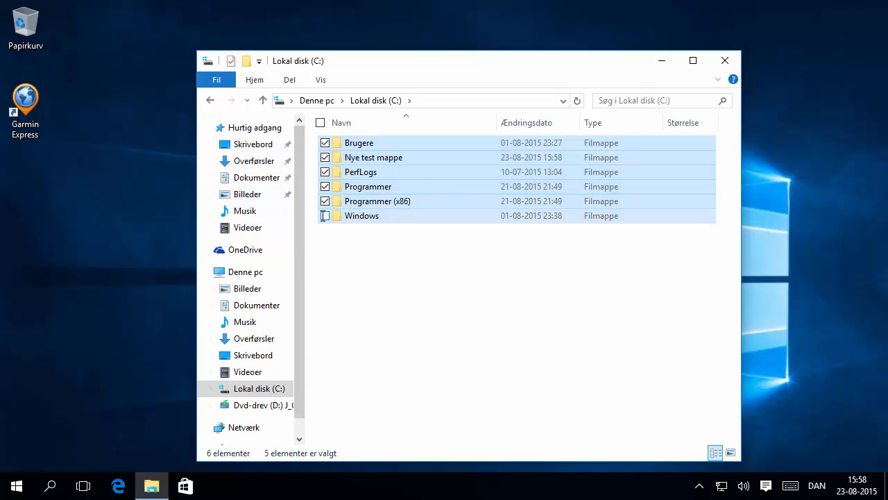
click(325, 201)
click(325, 187)
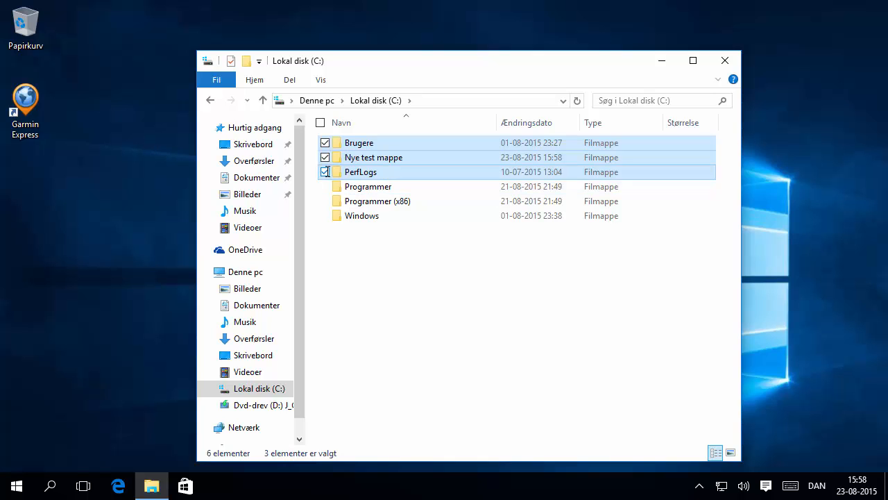
click(324, 172)
click(324, 157)
click(324, 142)
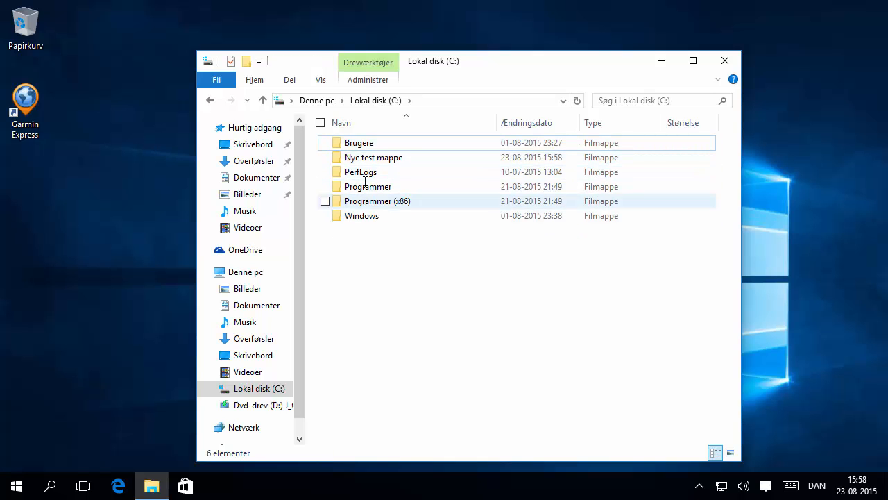
Delete Nye test mappe from Lokal disk (C:), and look at it in Papirkurv before closing that window.
click(371, 158)
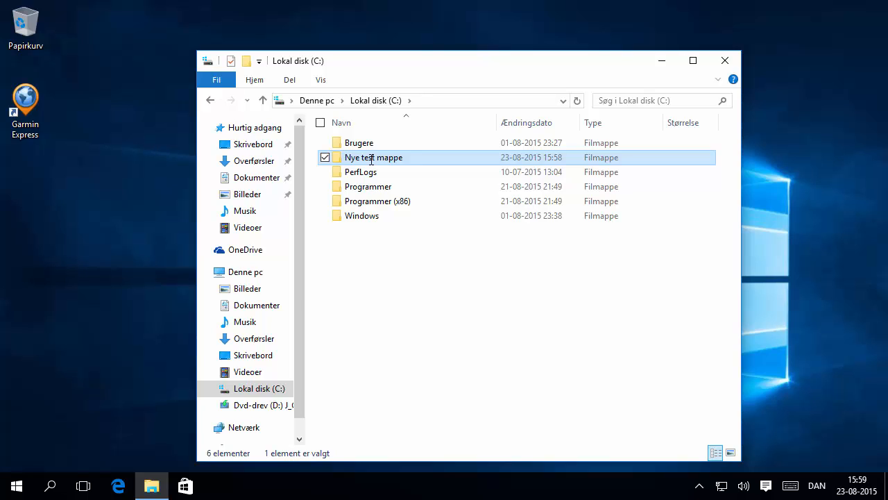
key(Delete)
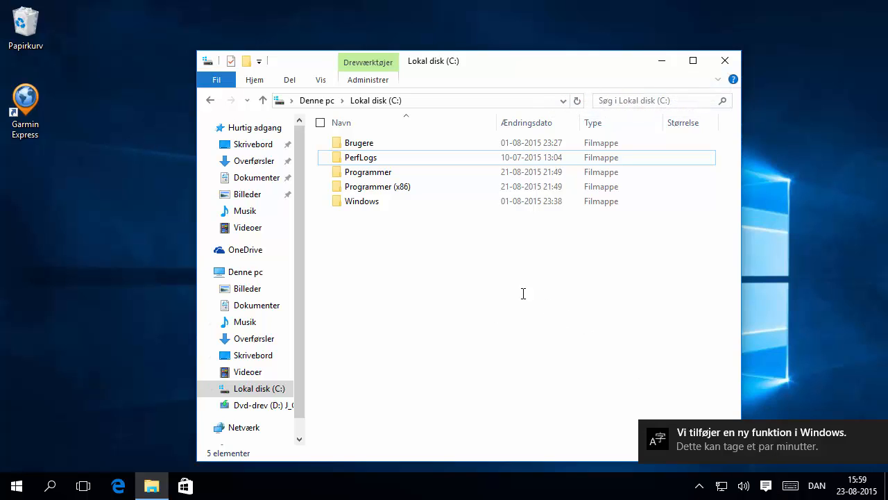
double_click(32, 31)
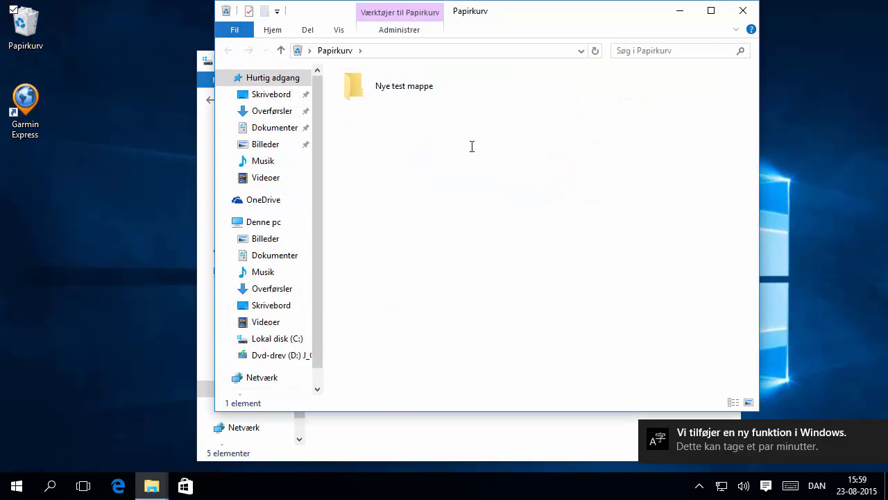
click(411, 77)
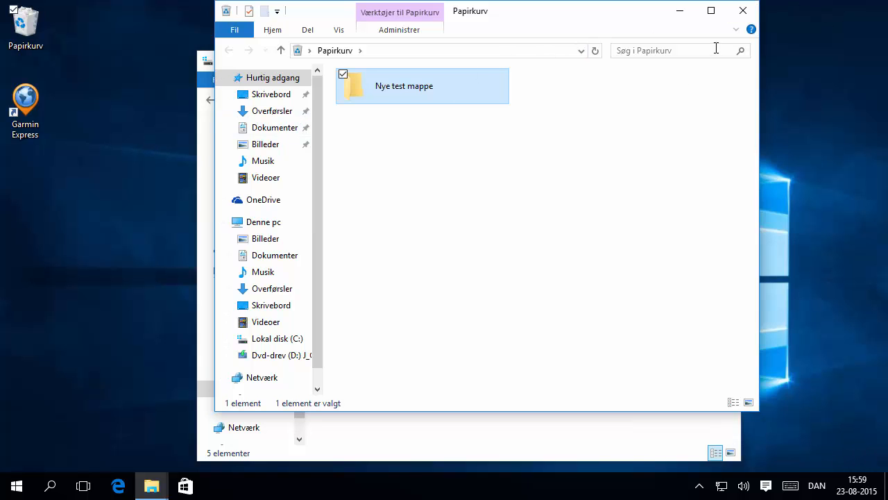
click(741, 10)
Reopen Papirkurv, restore Nye test mappe from it, and bring the Lokal disk (C:) window to the front.
right_click(19, 25)
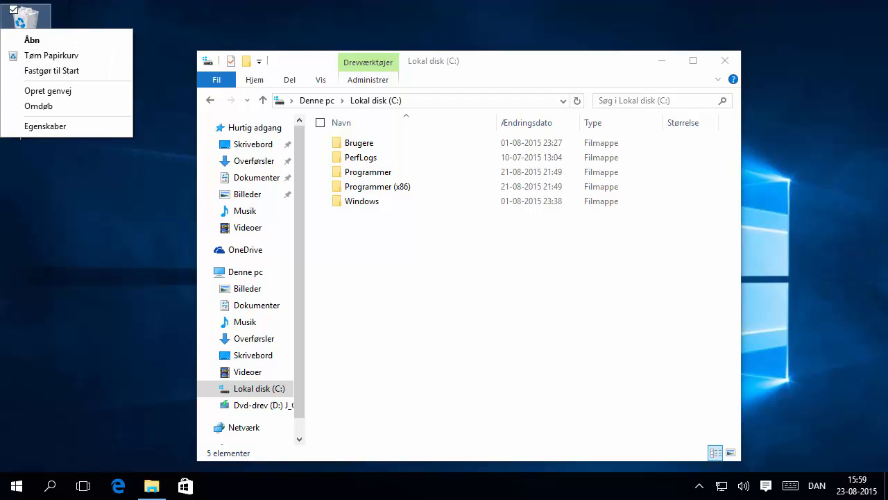
click(32, 40)
click(390, 113)
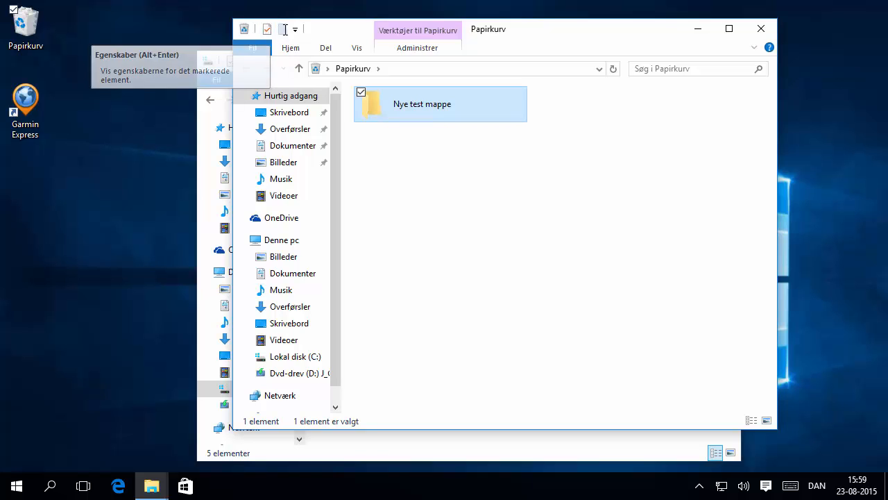
right_click(420, 100)
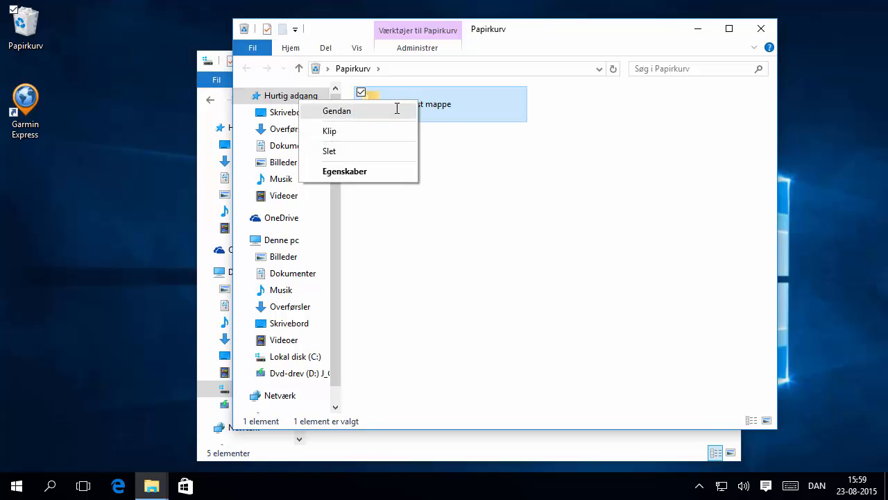
click(397, 109)
click(570, 457)
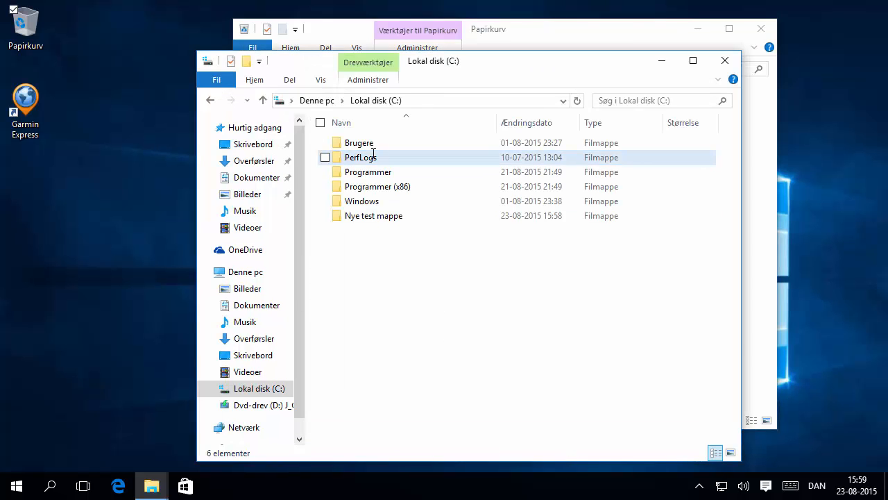
Delete the restored Nye test mappe from Lokal disk (C:) again, and switch back to the Papirkurv window.
click(419, 215)
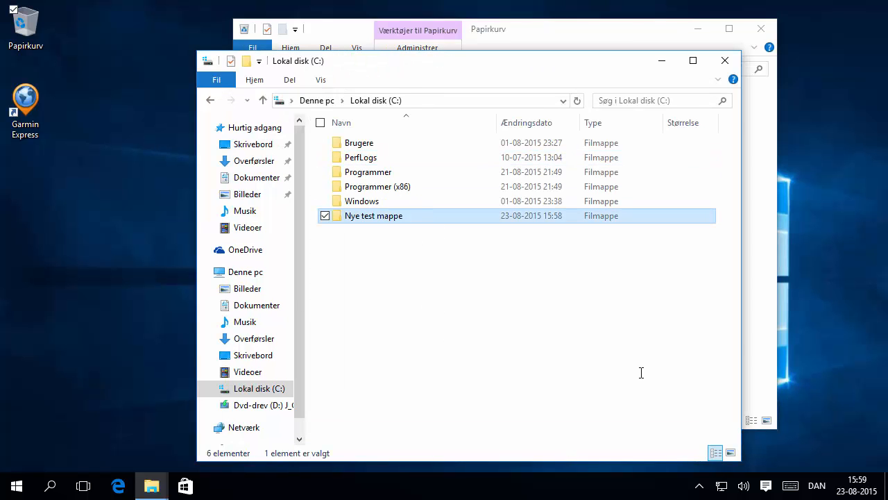
key(Delete)
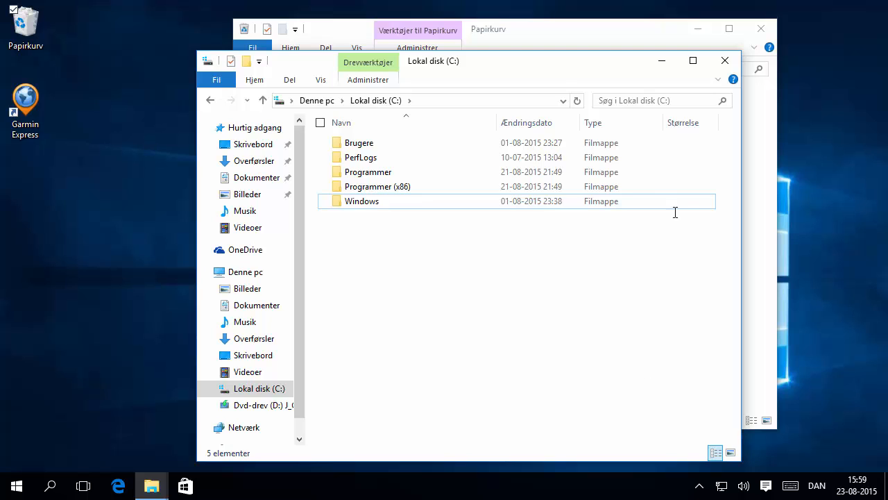
click(530, 33)
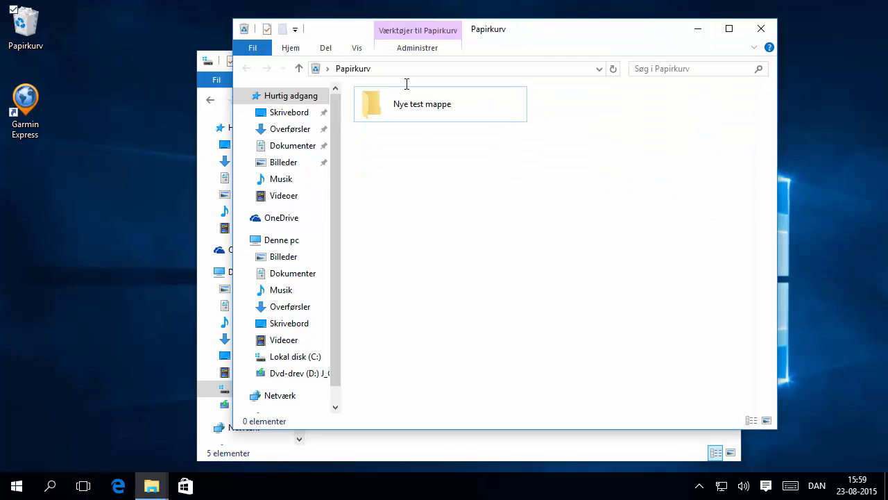
Empty Papirkurv, confirming the permanent deletion of its contents.
click(412, 47)
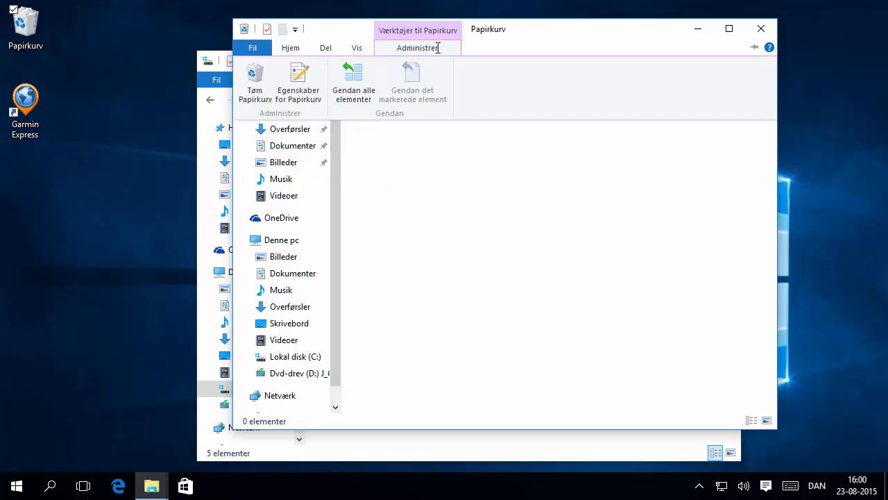
click(266, 98)
click(500, 297)
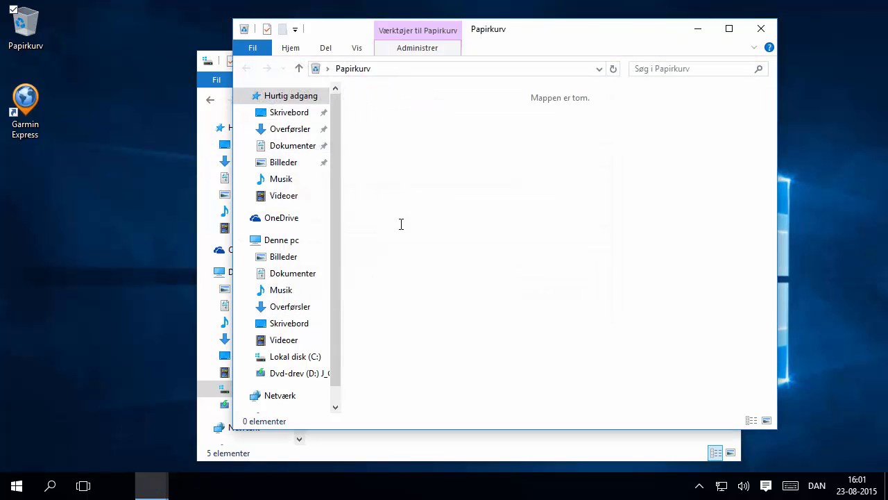
View the Papirkurv properties and cancel without changes, and close the Papirkurv and Lokal disk (C:) windows.
click(409, 48)
click(298, 79)
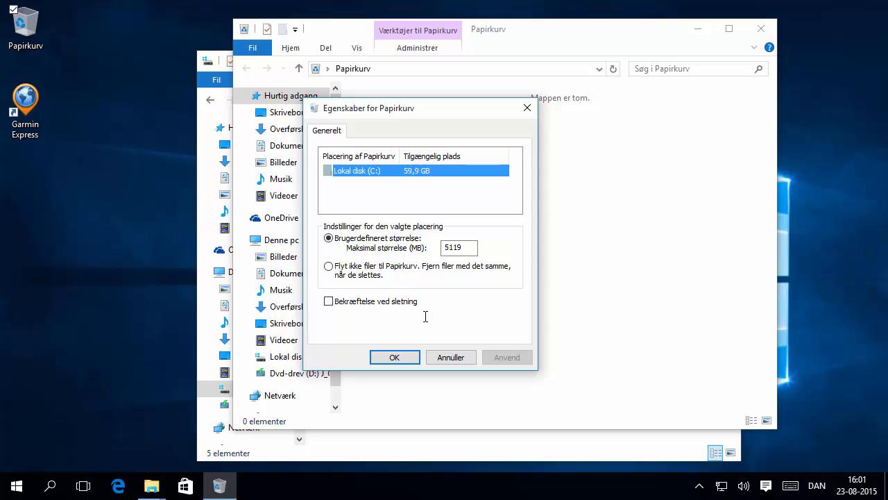
click(450, 356)
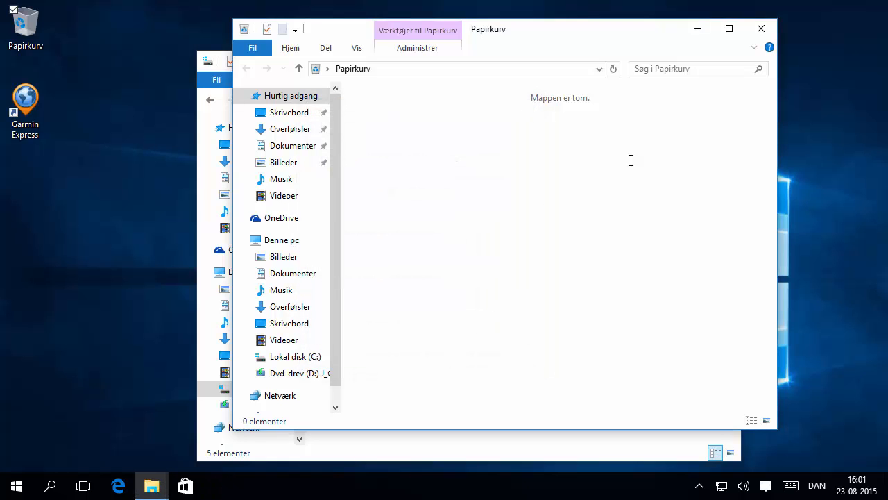
click(761, 28)
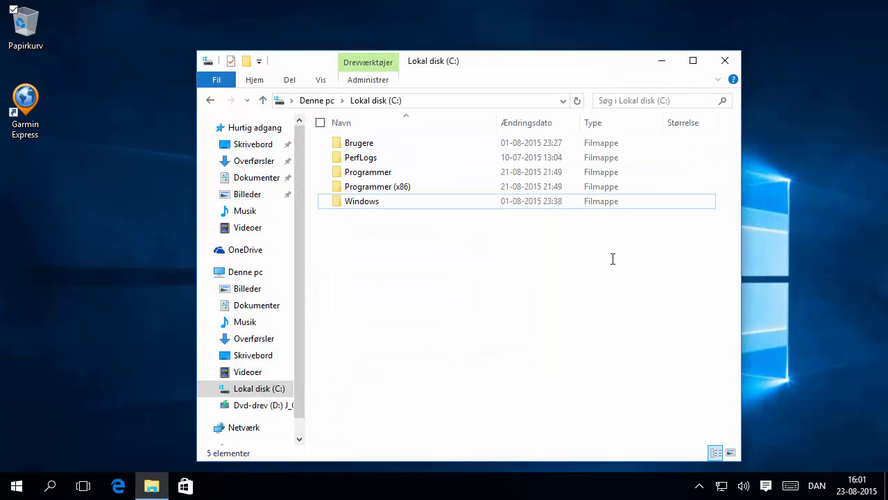
click(718, 60)
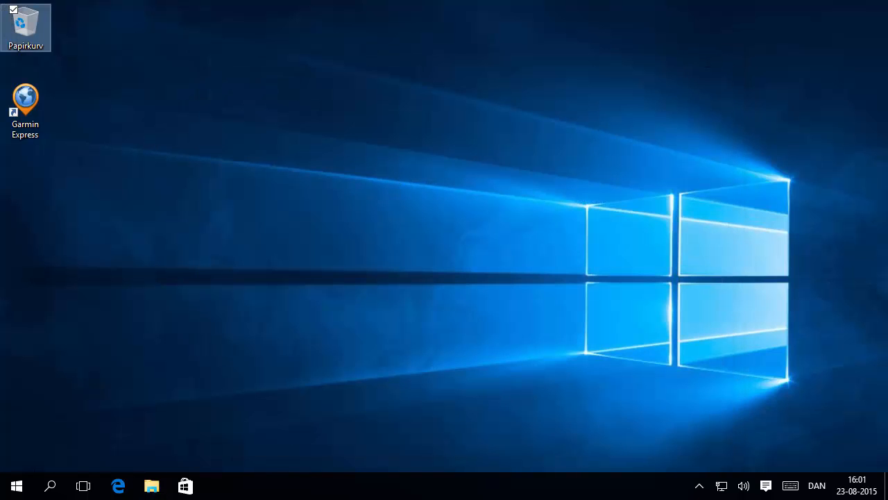
Open Lokal disk (C:) in File Explorer and examine its drive management tools and the drive's context options, including Formatér.
click(151, 485)
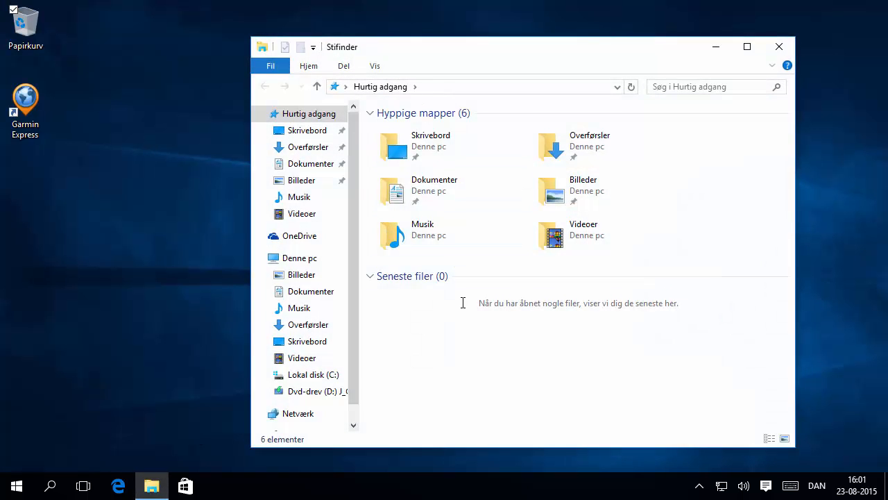
click(333, 374)
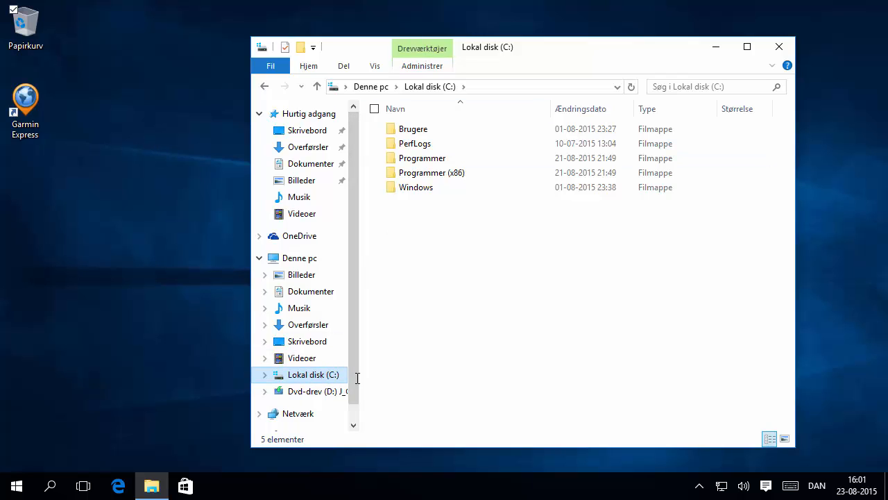
click(431, 65)
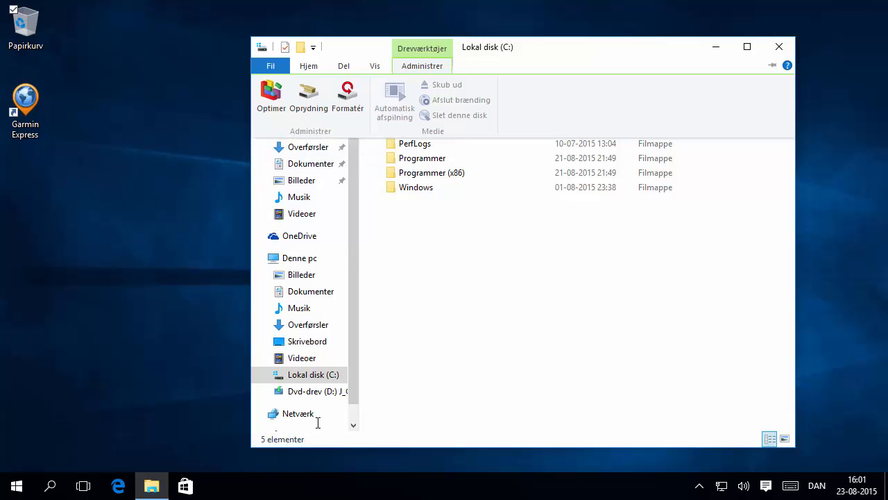
right_click(310, 373)
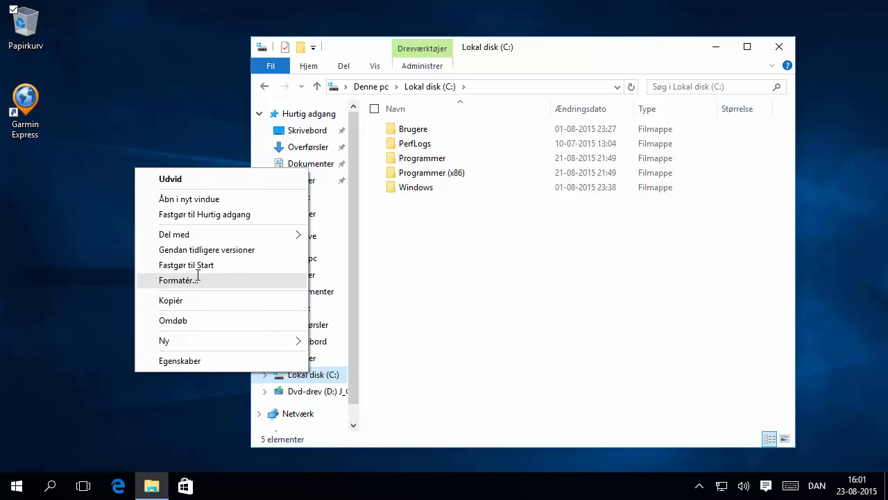
click(475, 224)
Review the Optimer, Oprydning and Formatér drive tools for Lokal disk (C:) again, and close the File Explorer window.
click(435, 69)
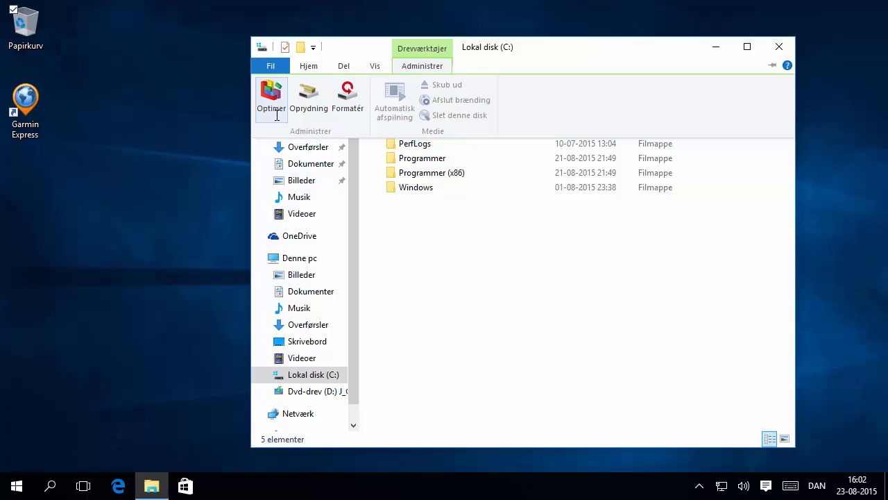
click(444, 72)
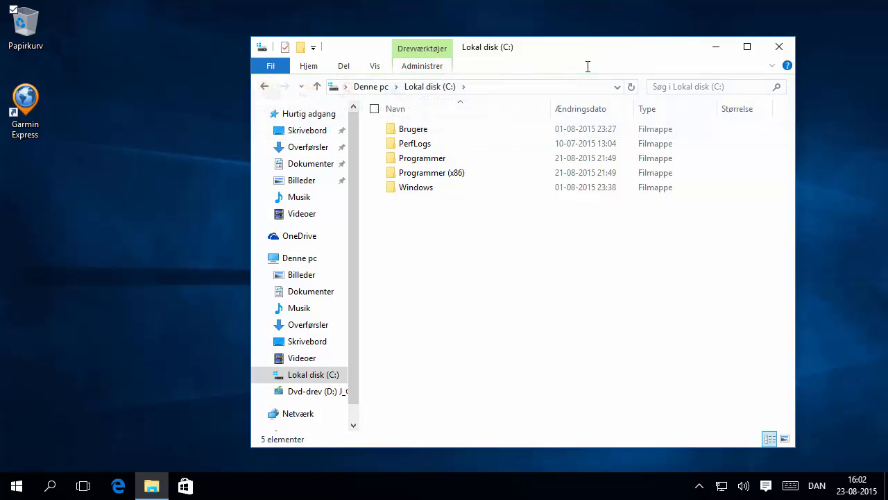
click(777, 47)
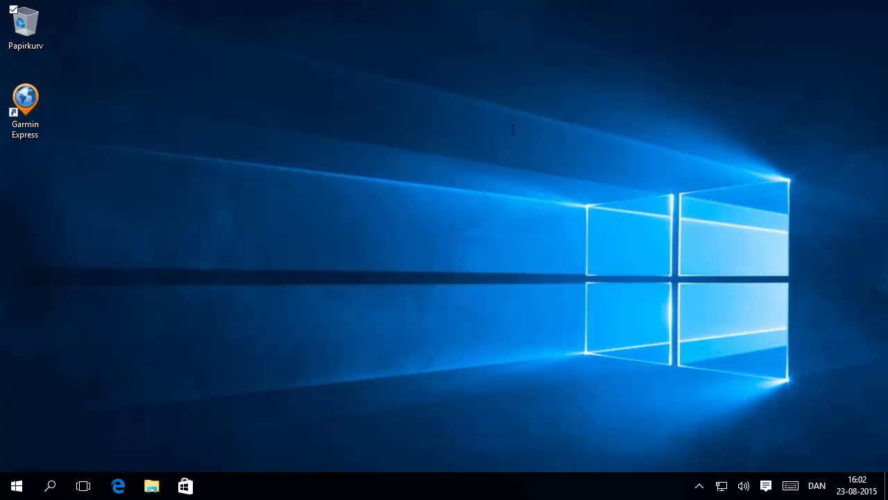
Launch Store and close it again, and view the desktop's context options without choosing any.
click(185, 486)
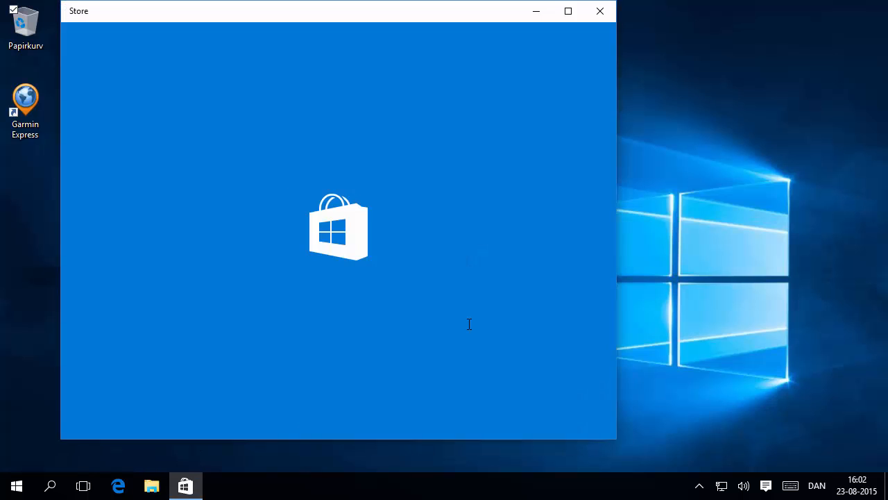
click(591, 17)
right_click(287, 87)
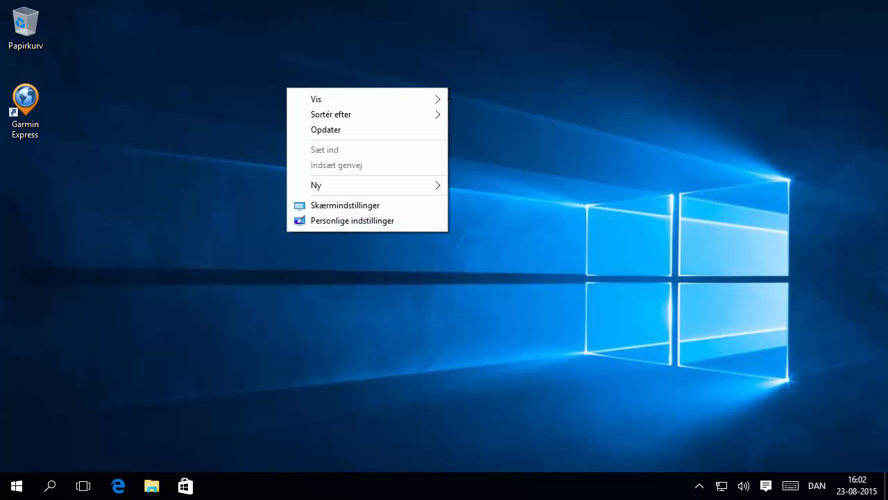
click(499, 230)
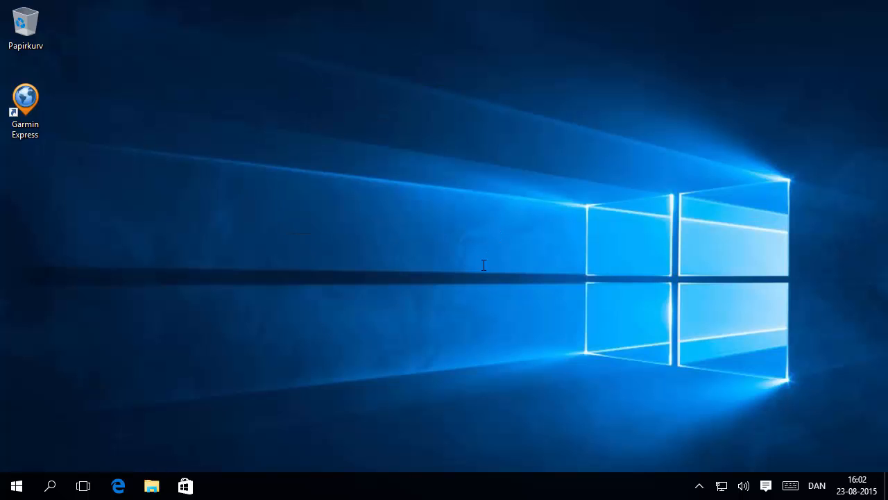